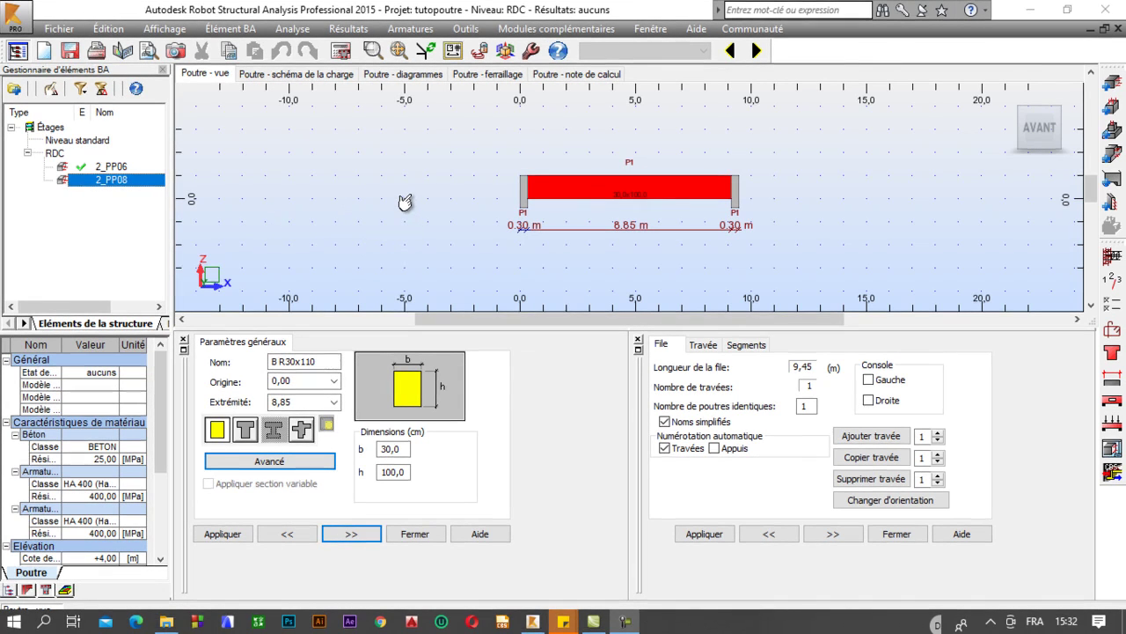
# - Open the diagrams of beam 2_PP08, inspect the deflections along the span, and switch the display to Sections d'acier
pyautogui.click(392, 75)
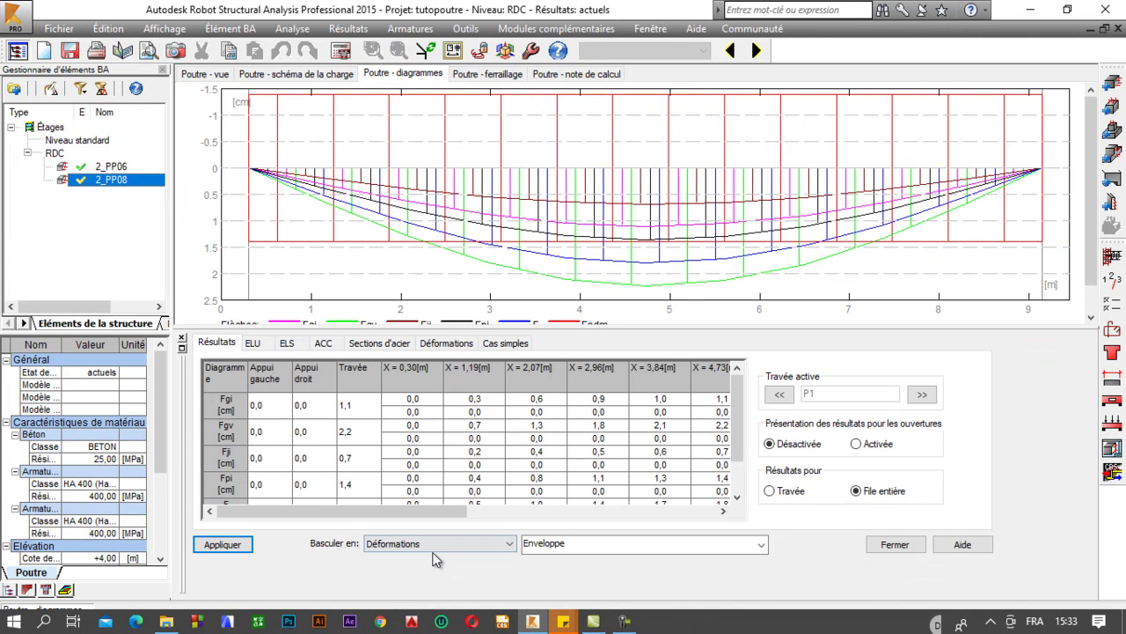
pyautogui.moveTo(575, 234)
pyautogui.moveTo(229, 219)
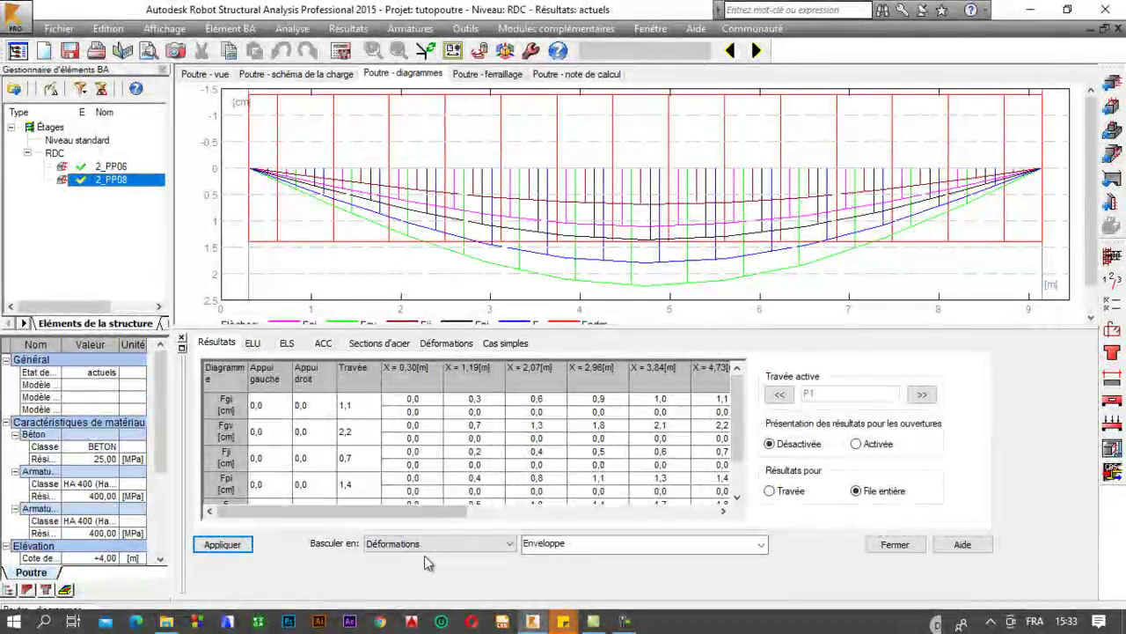
pyautogui.moveTo(449, 195)
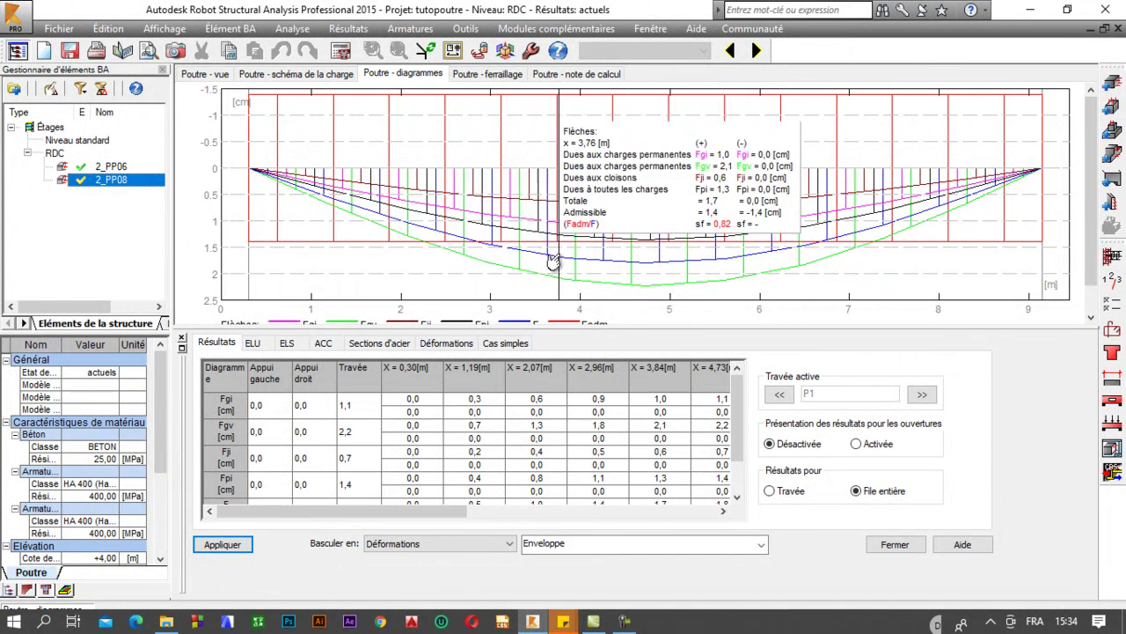
pyautogui.click(429, 550)
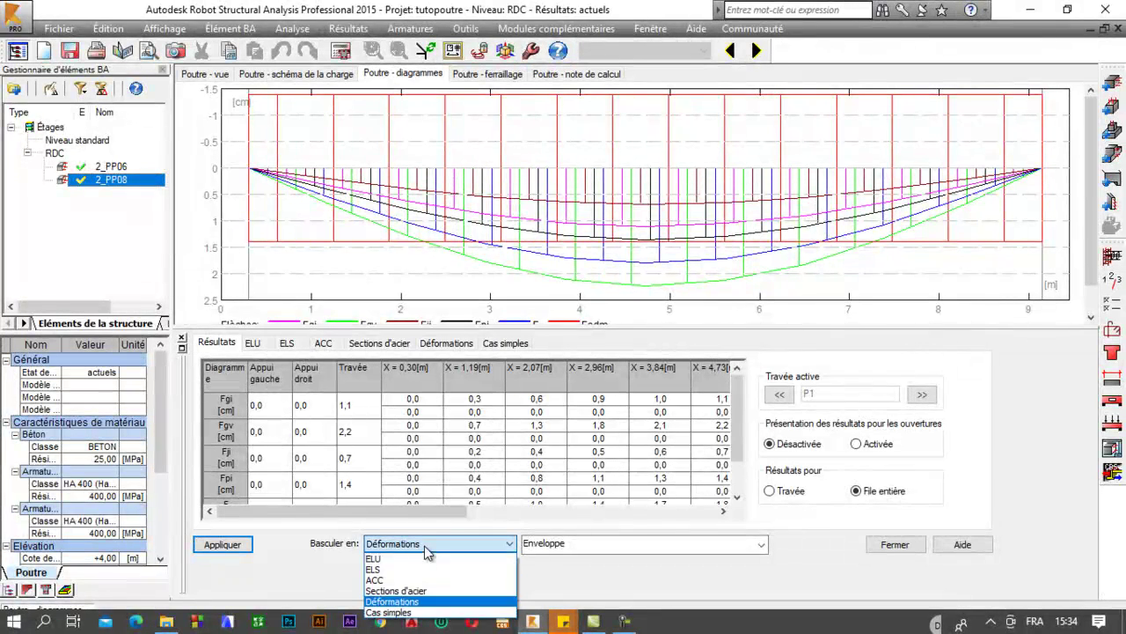
pyautogui.click(420, 594)
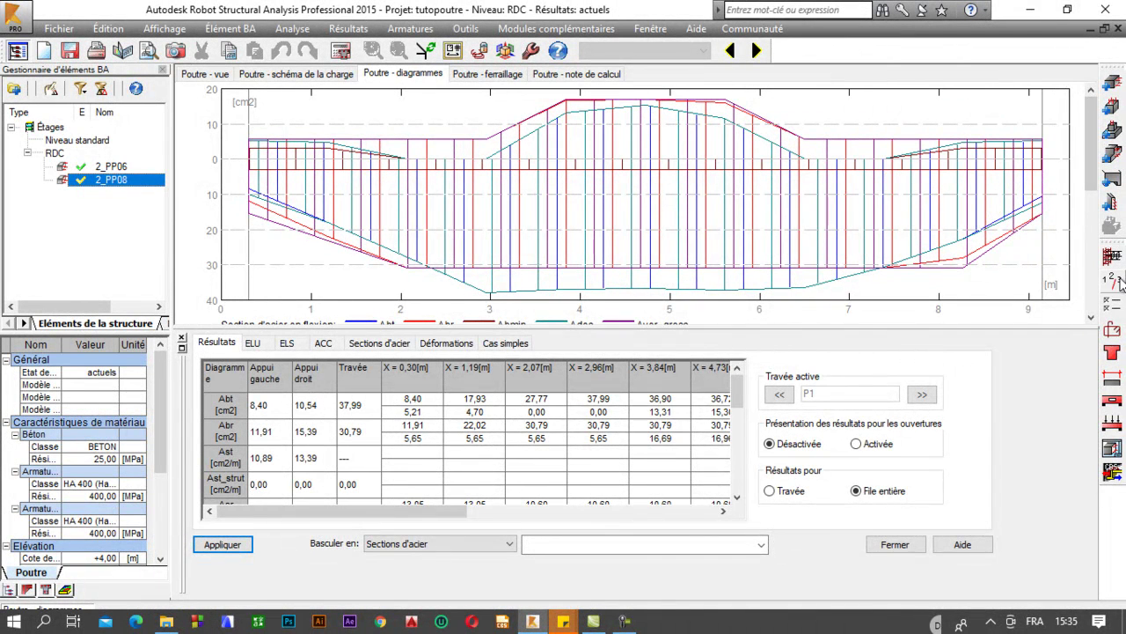
# - Review the storey parameters and the reinforcement layout settings for general, lower, upper, transverse and secondary bars
pyautogui.click(1118, 279)
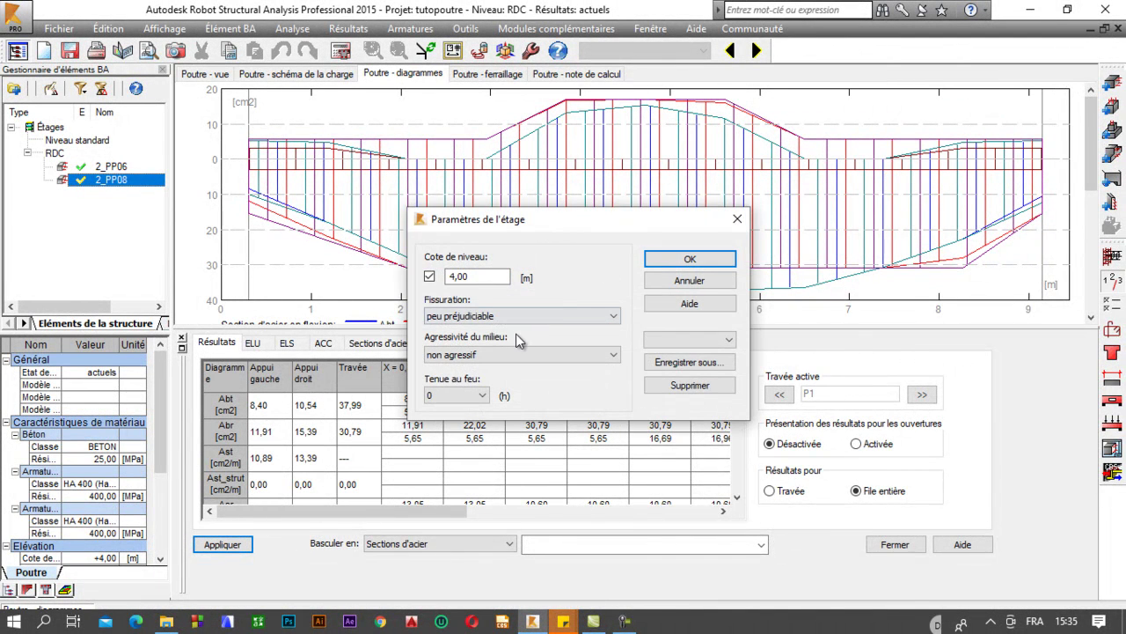
pyautogui.click(707, 260)
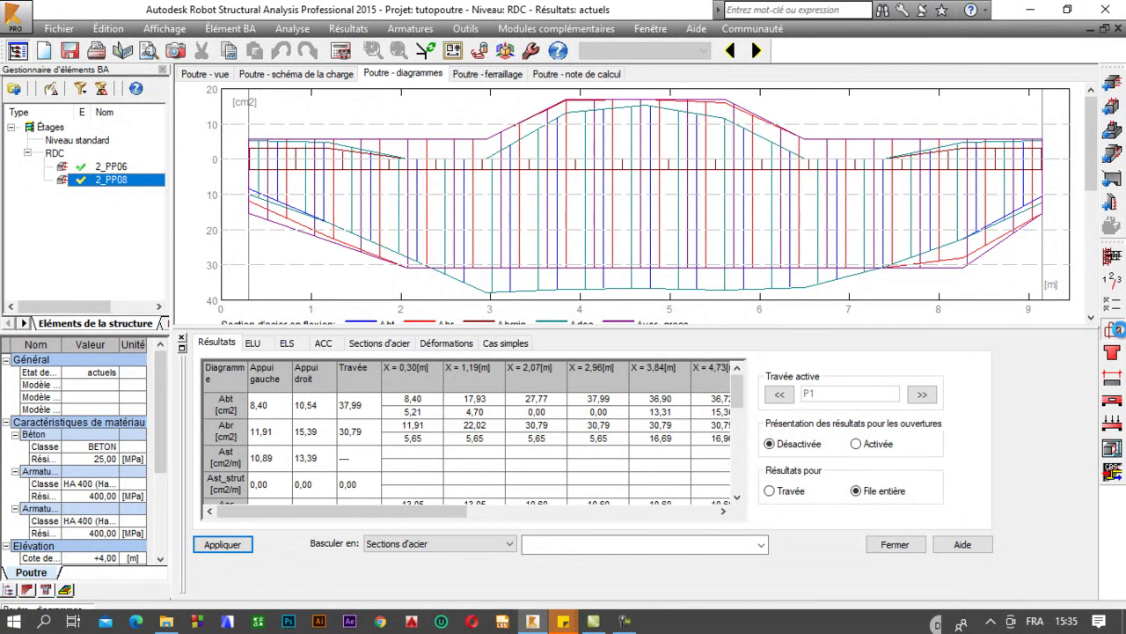
pyautogui.click(1115, 330)
pyautogui.click(347, 75)
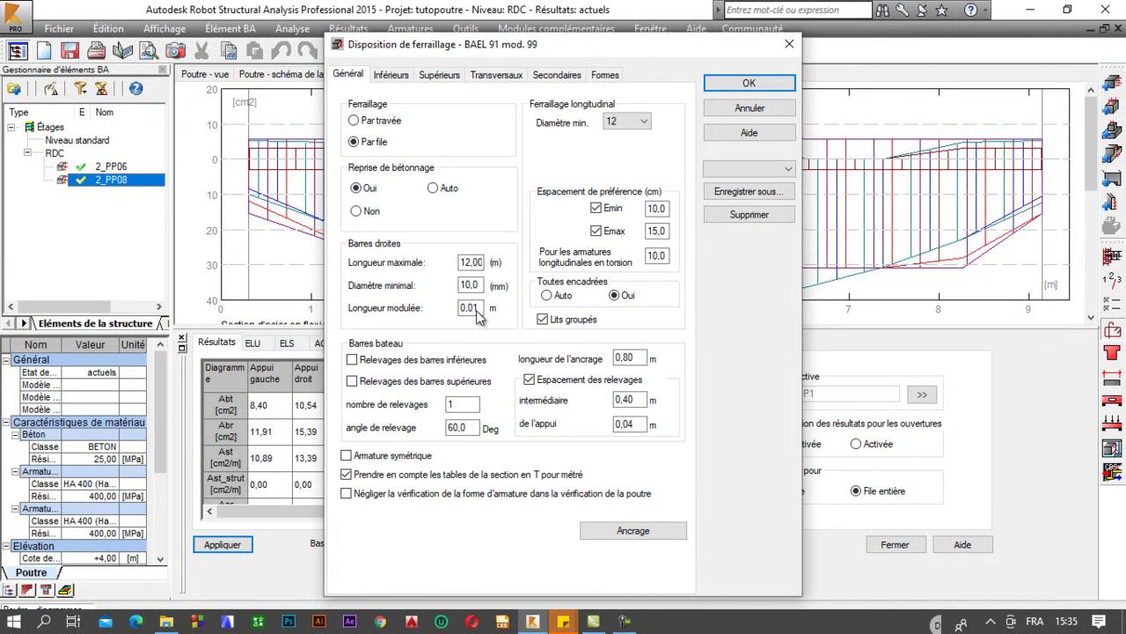
pyautogui.click(389, 75)
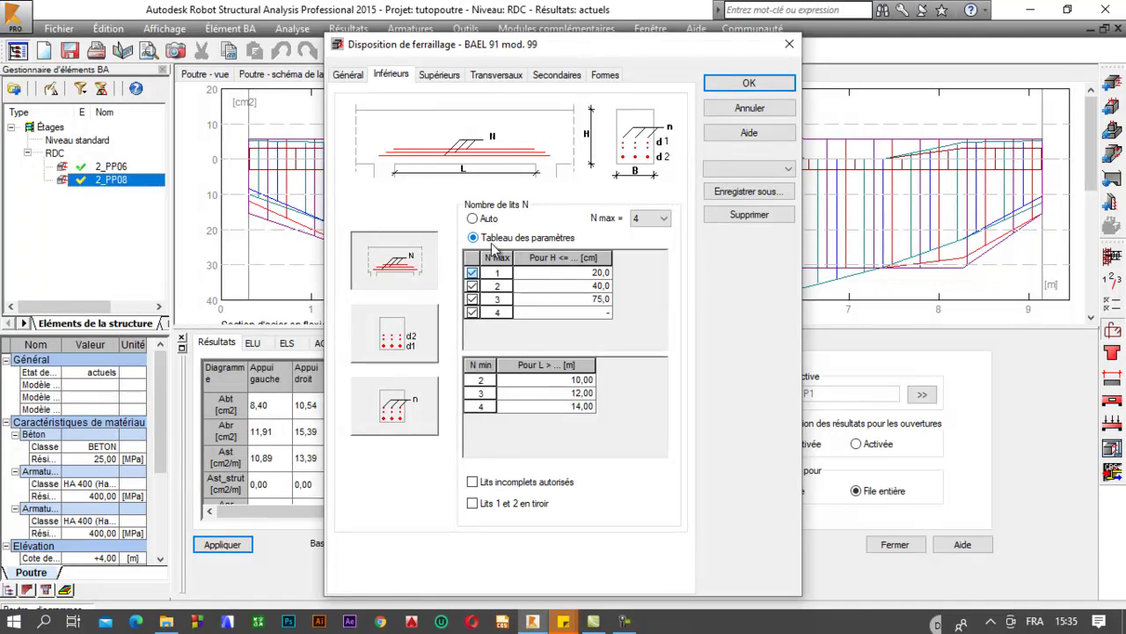
pyautogui.click(442, 76)
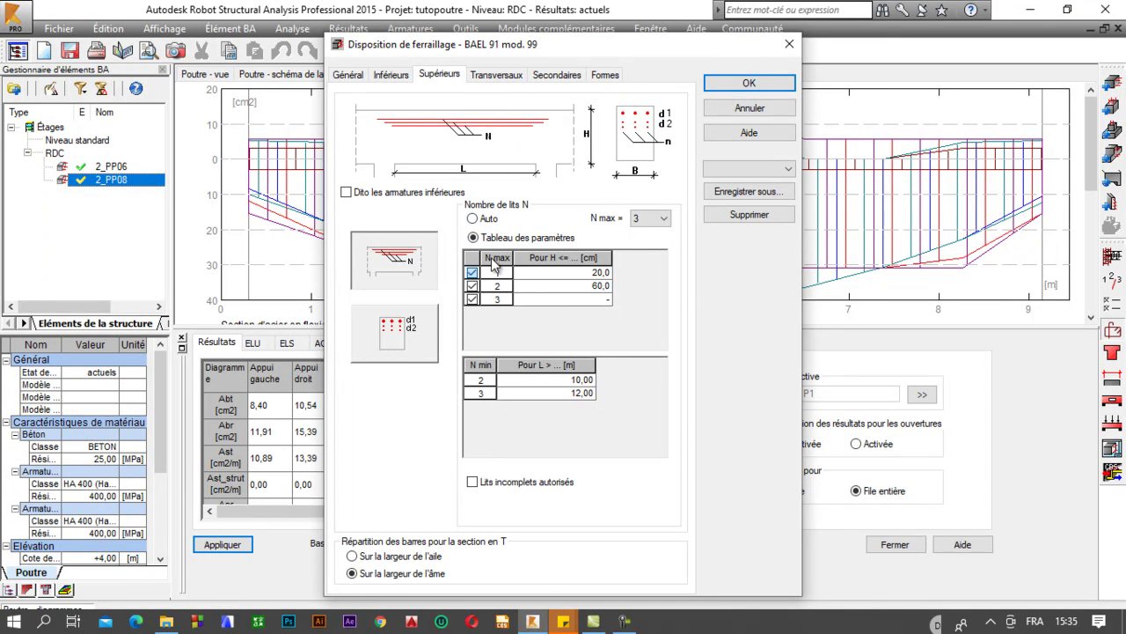
pyautogui.click(498, 76)
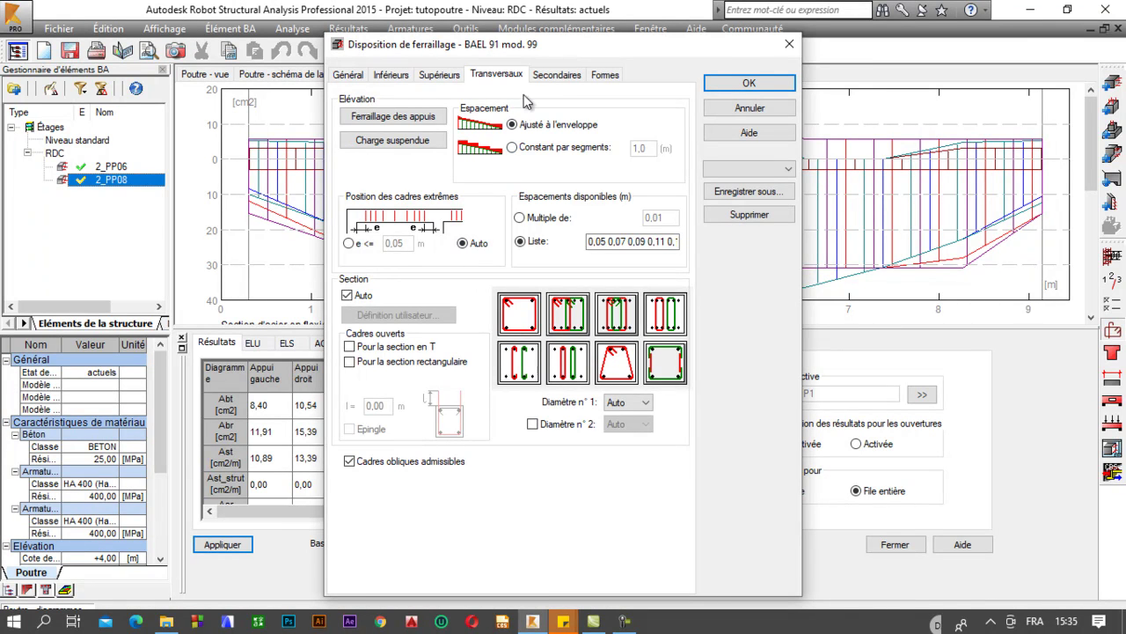
pyautogui.click(551, 78)
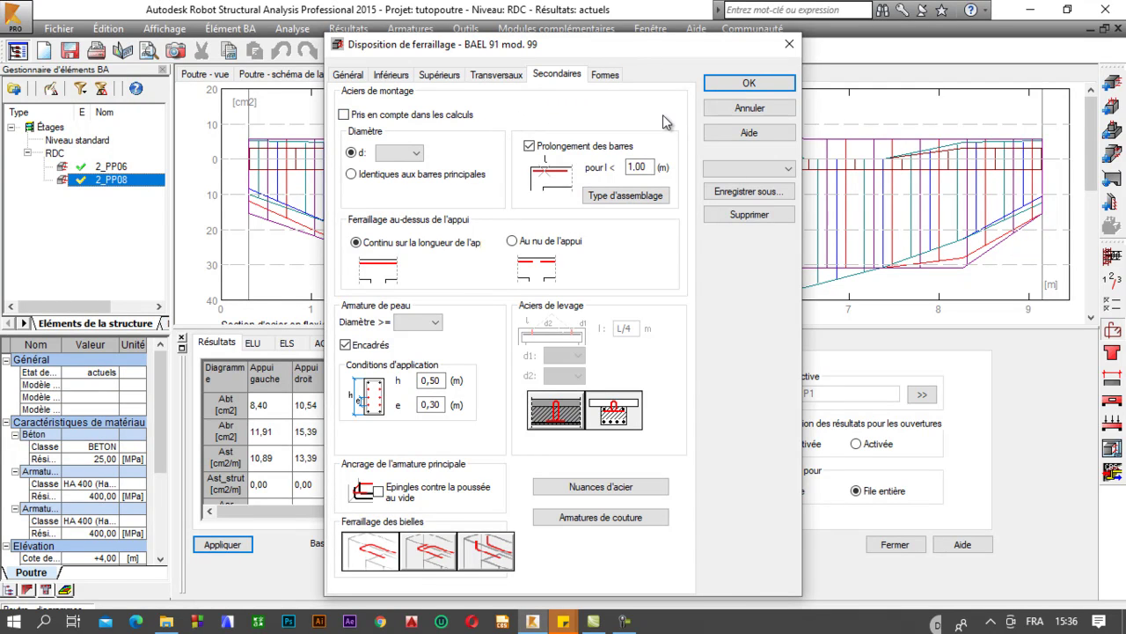
pyautogui.click(749, 83)
pyautogui.click(1112, 330)
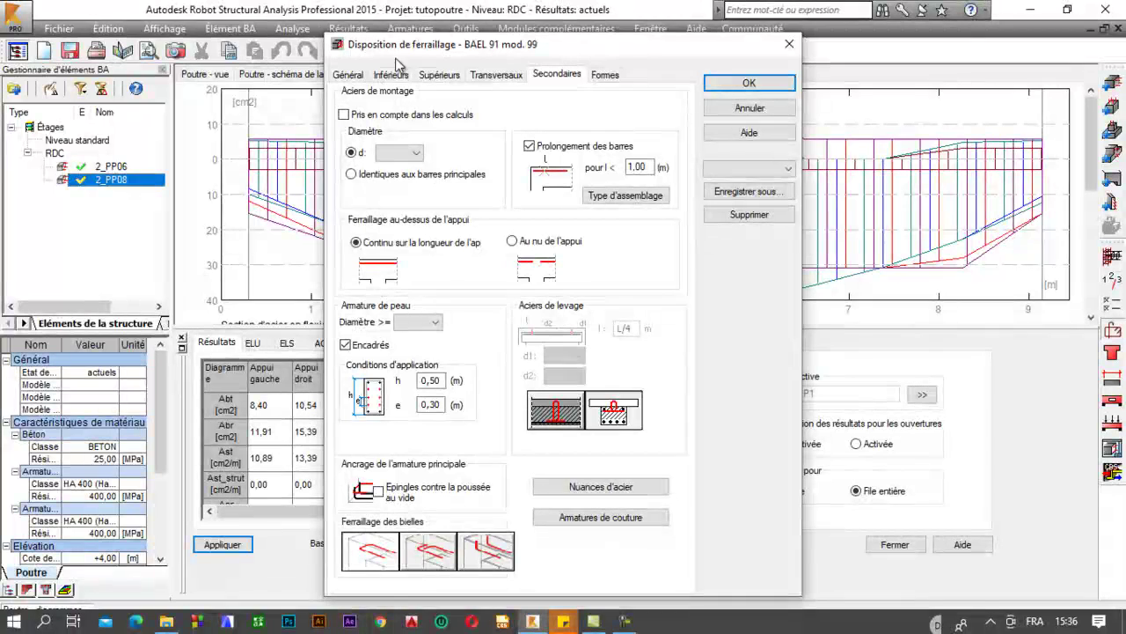
pyautogui.click(749, 83)
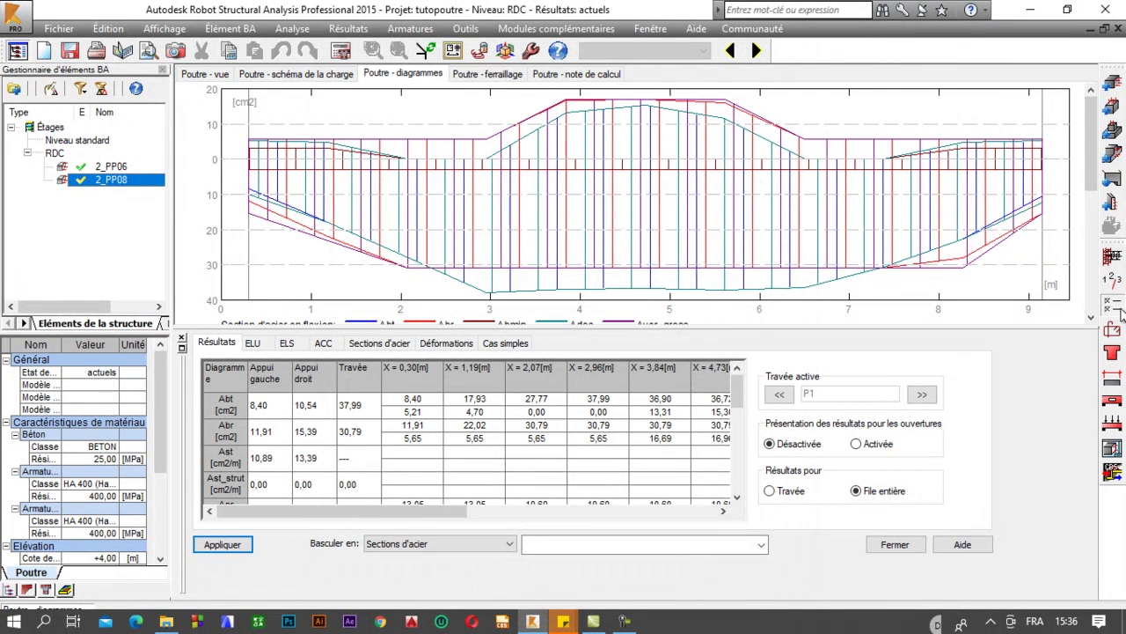
# - Examine the calculation options for the bar diameters, the concrete cover and the concrete material
pyautogui.click(1114, 307)
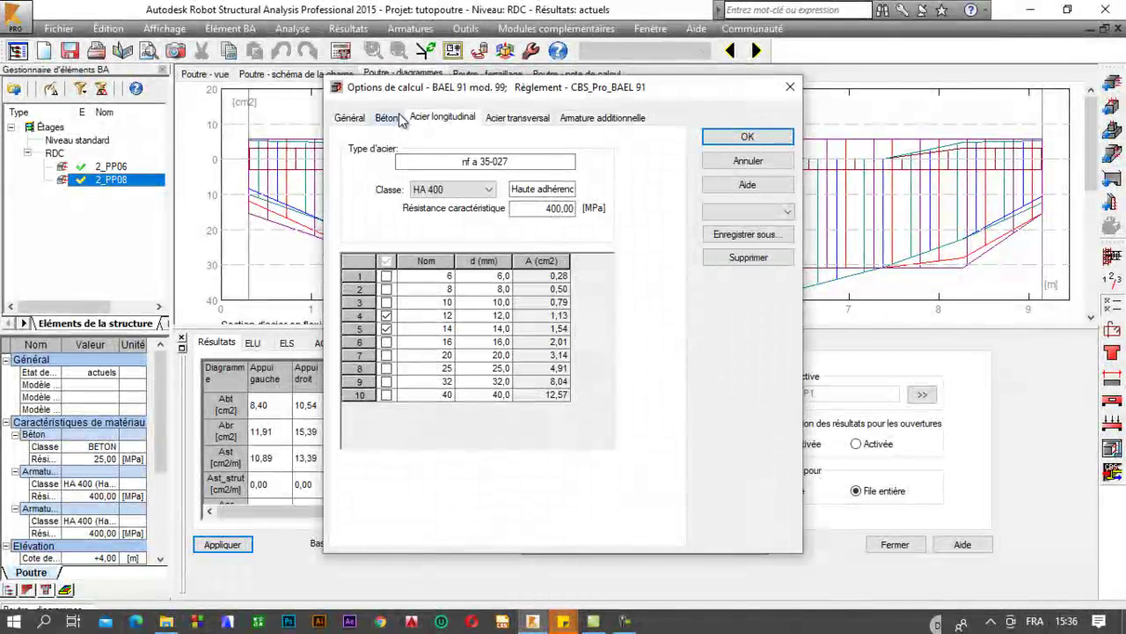
pyautogui.click(521, 119)
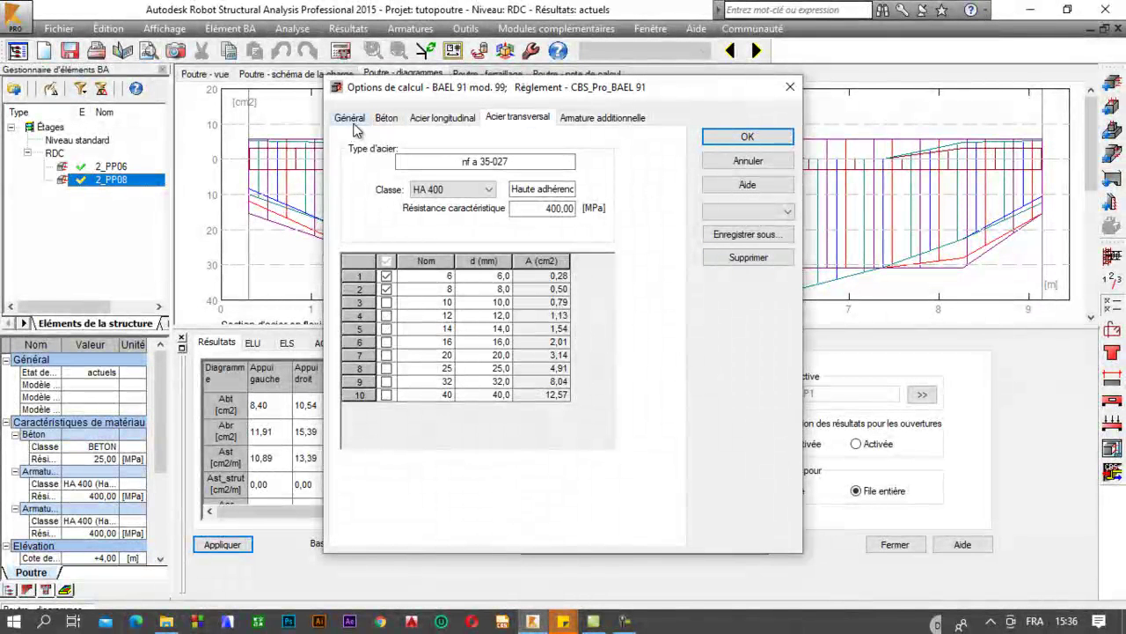
pyautogui.click(348, 118)
pyautogui.click(404, 214)
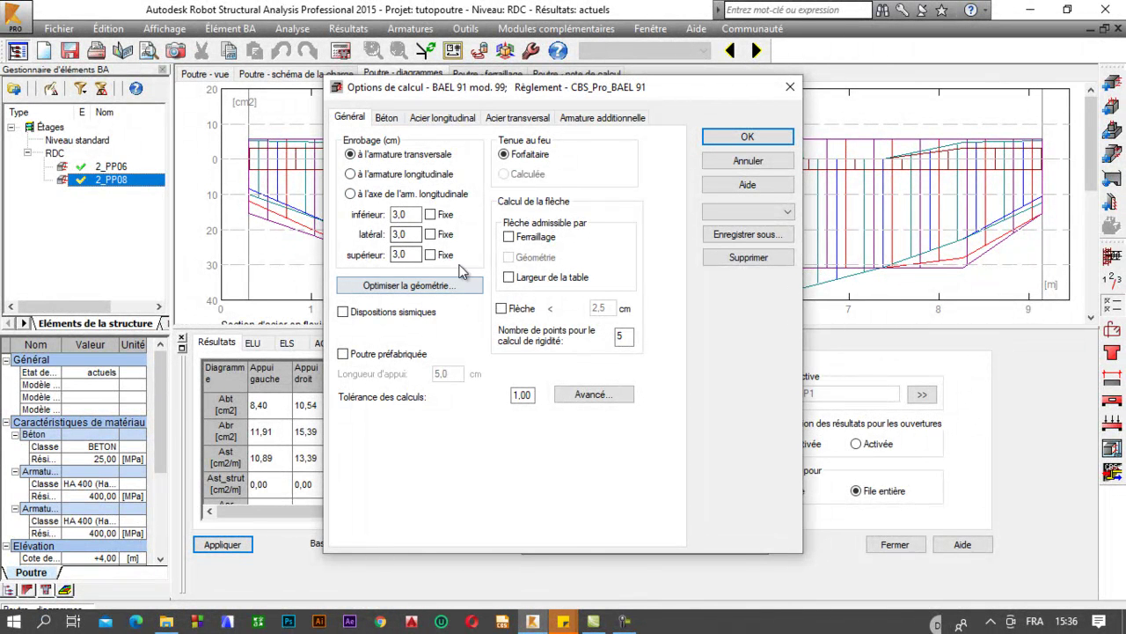
pyautogui.click(390, 120)
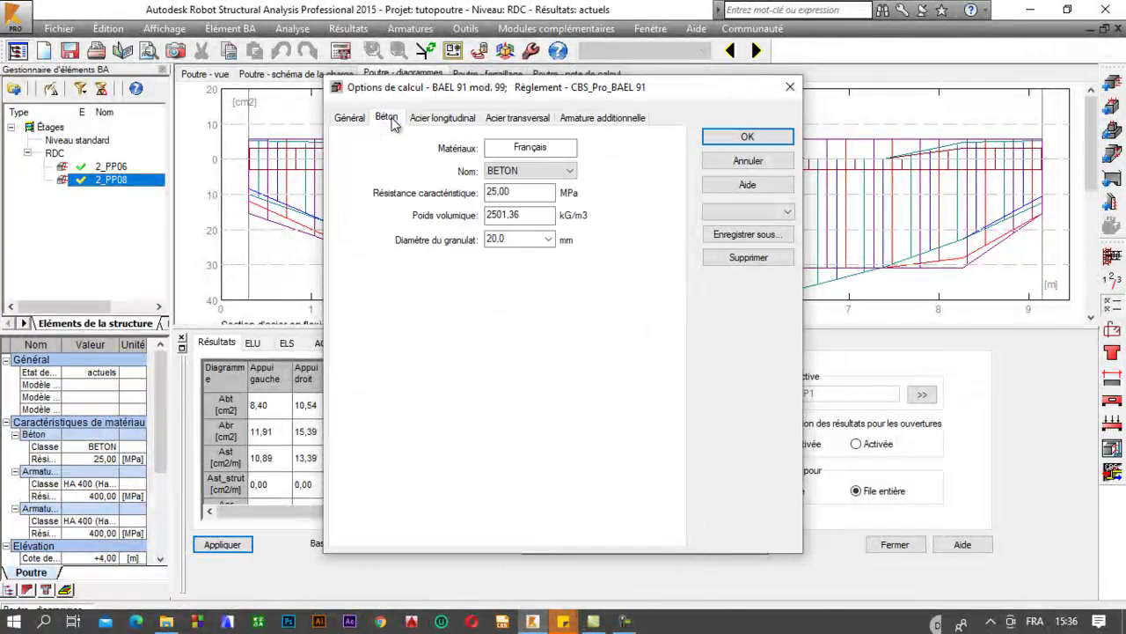
# - Check the allowed longitudinal, transverse and additional bar diameters, toggling longitudinal sizes including 14 mm, and accept the calculation options
pyautogui.click(446, 119)
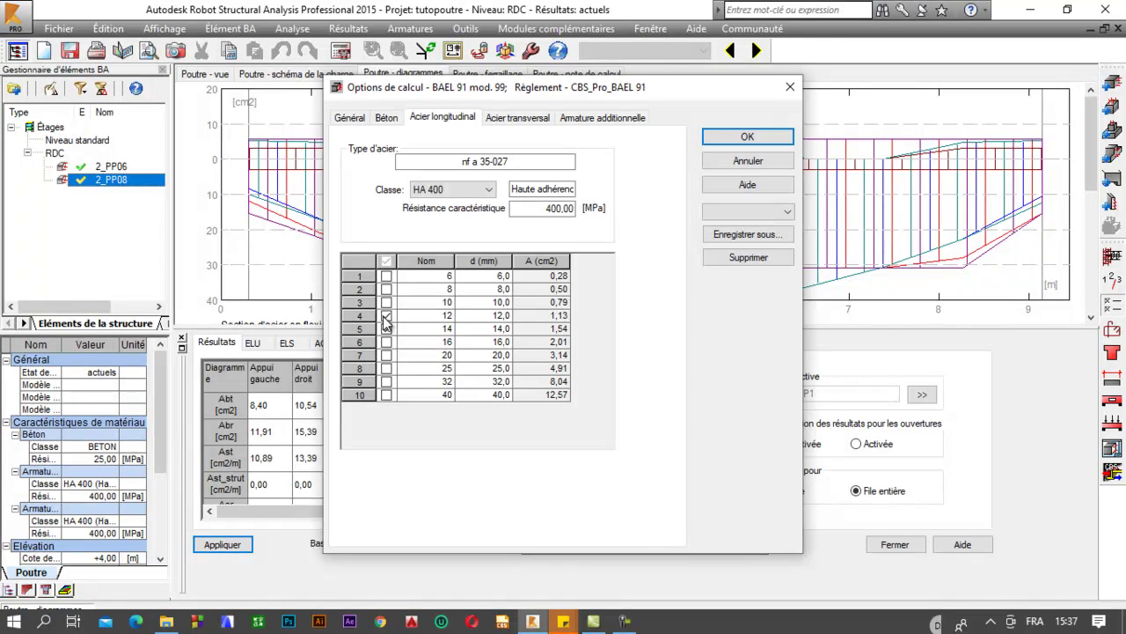
pyautogui.click(387, 327)
pyautogui.click(386, 303)
pyautogui.click(517, 118)
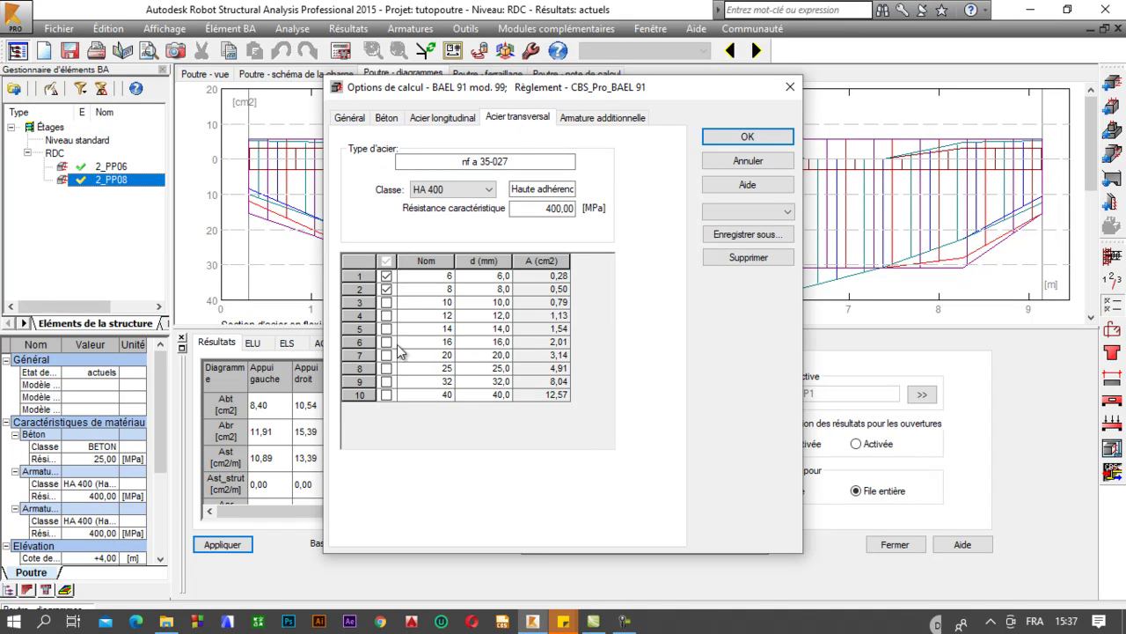
pyautogui.click(628, 121)
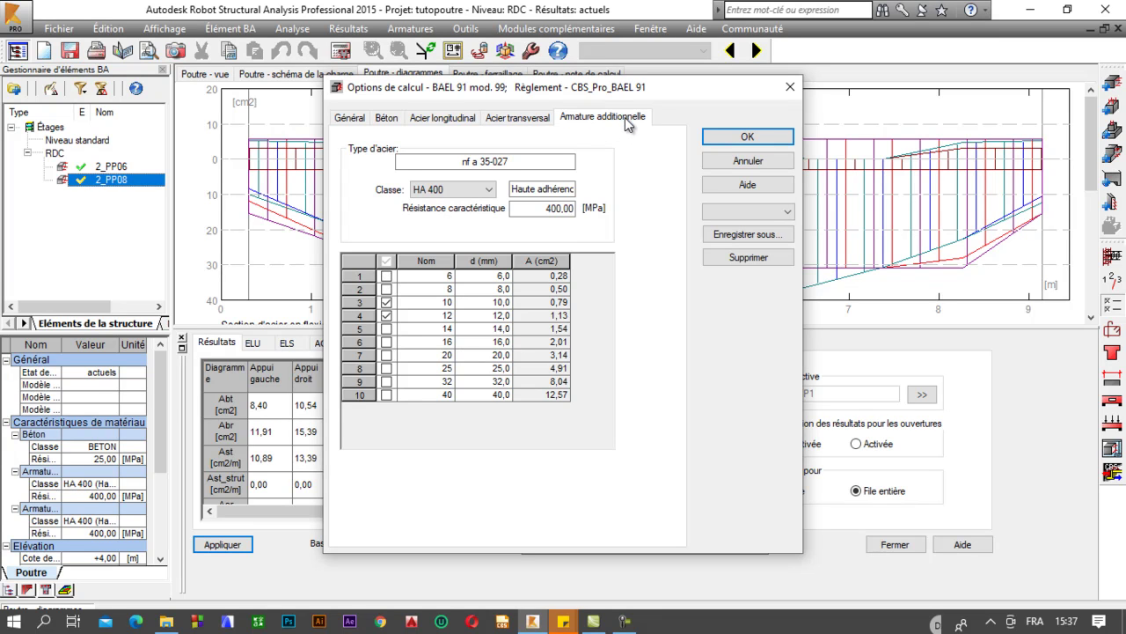
pyautogui.click(747, 137)
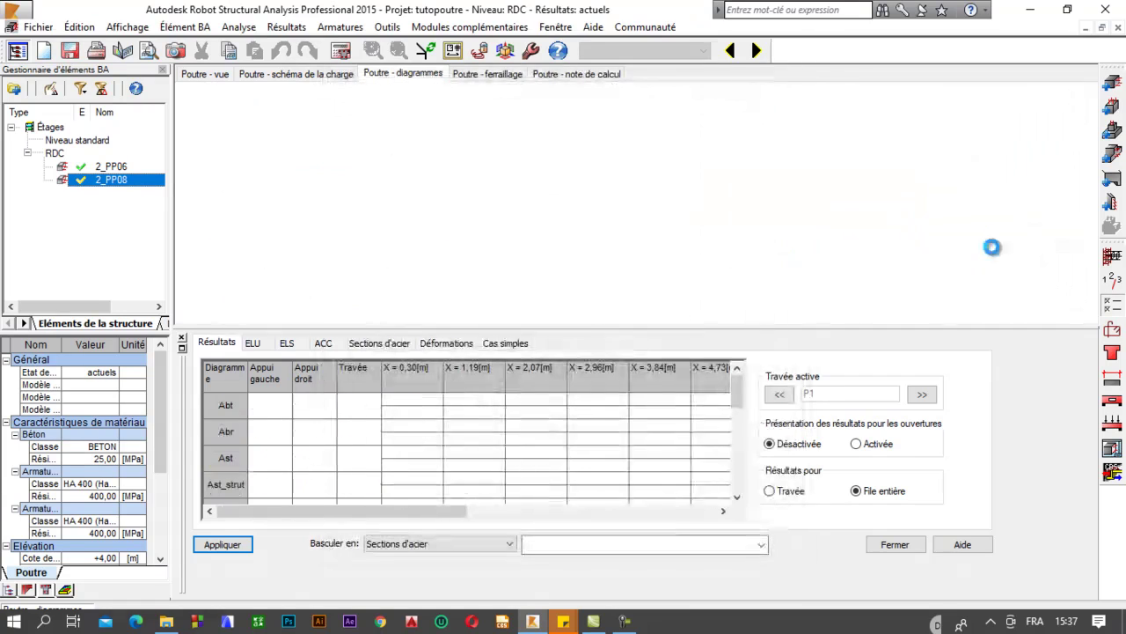
# - Recalculate beam 2_PP08 and review the list of calculation errors
pyautogui.click(342, 50)
pyautogui.click(629, 401)
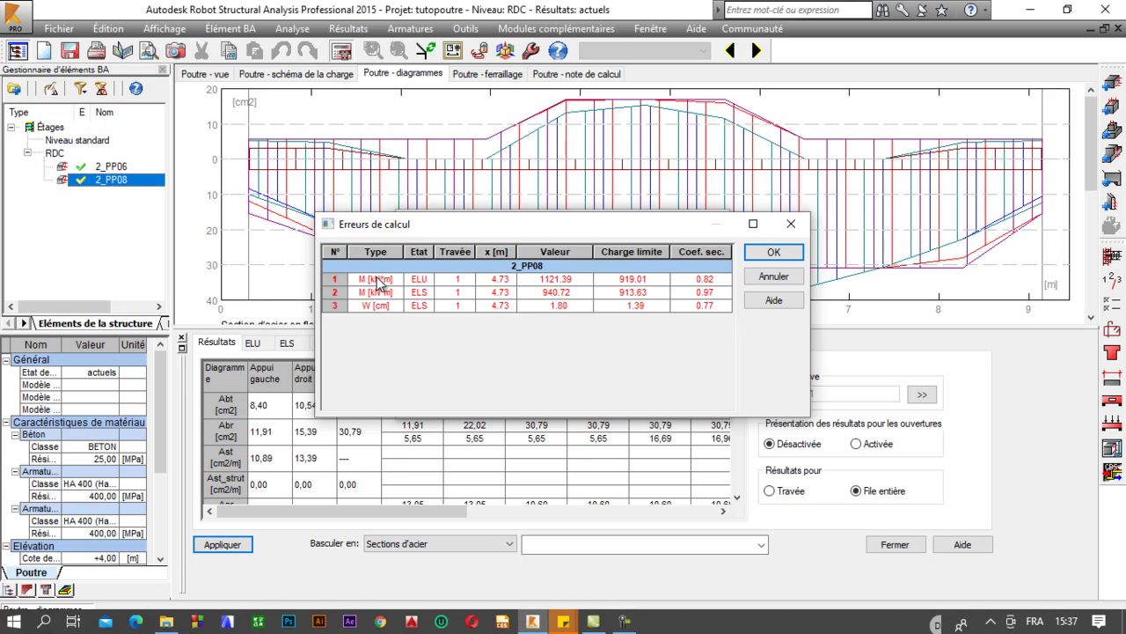
pyautogui.click(767, 255)
# - Look through the load, diagram and reinforcement views of the beam, and display the Déformations diagram
pyautogui.click(321, 76)
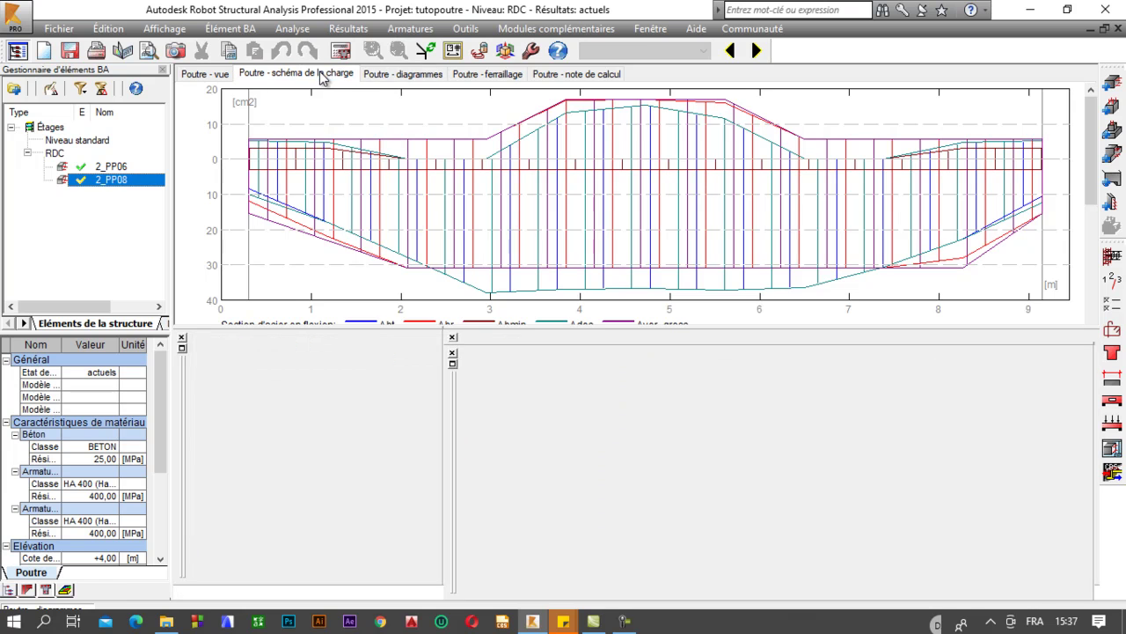
pyautogui.click(402, 73)
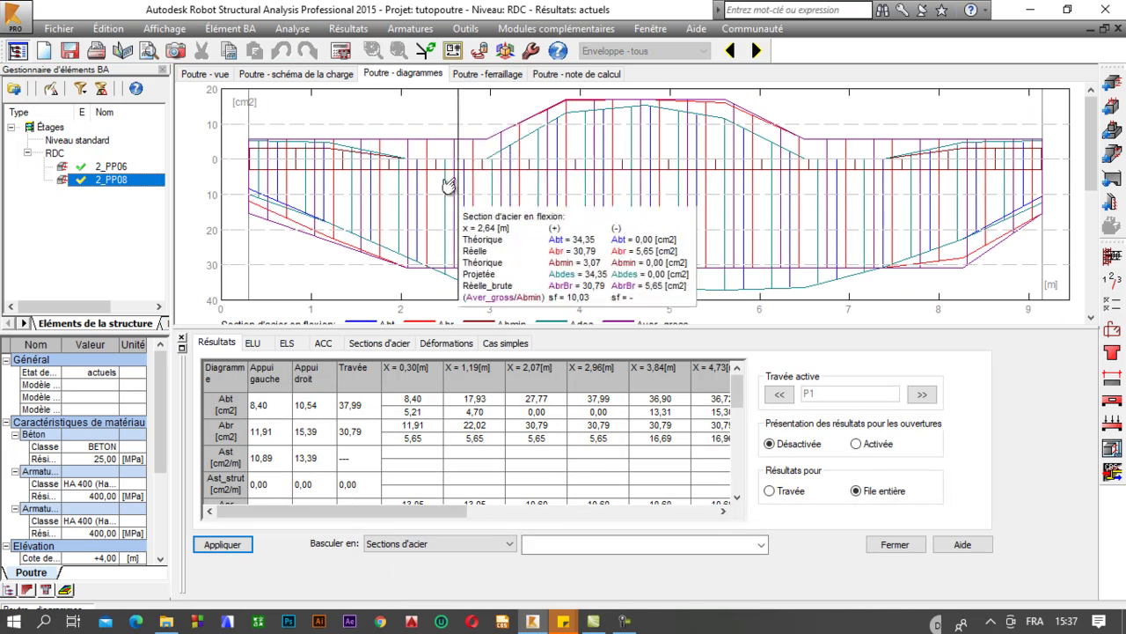
pyautogui.click(492, 77)
pyautogui.click(401, 74)
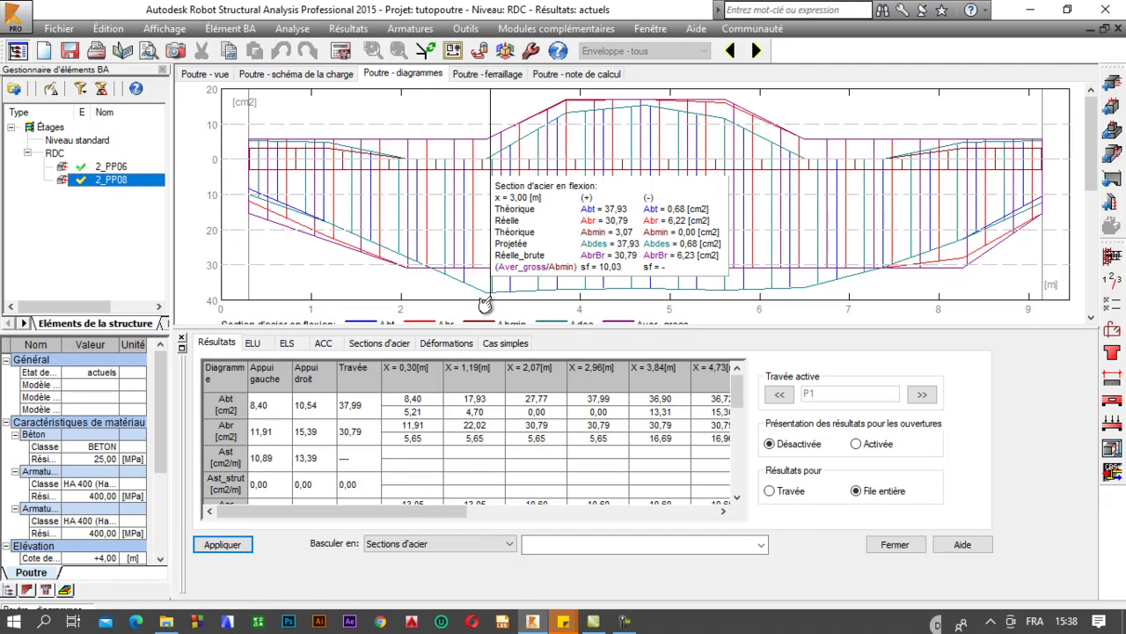
pyautogui.click(493, 543)
pyautogui.click(450, 607)
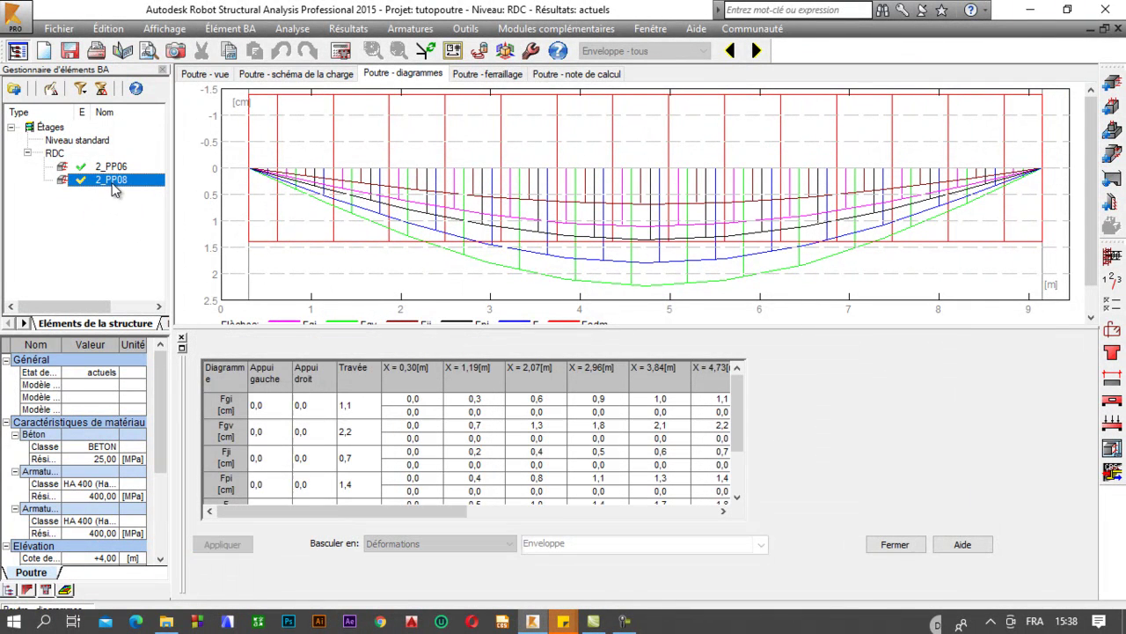
# - Set the height h of the beam's rectangular section to 110 cm
pyautogui.click(204, 75)
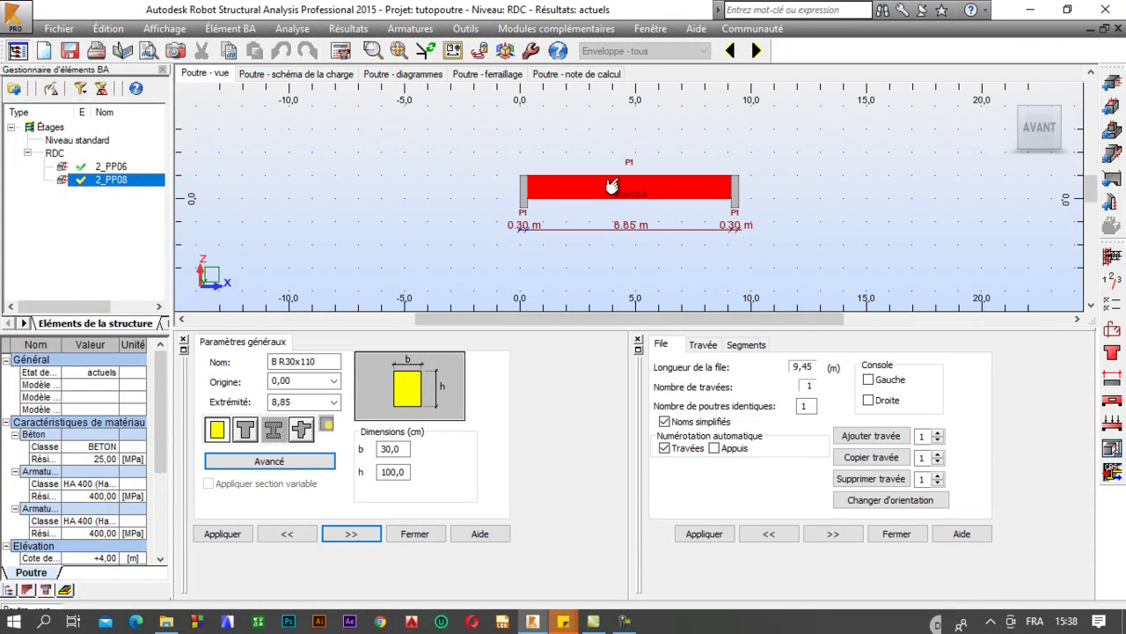
pyautogui.click(387, 473)
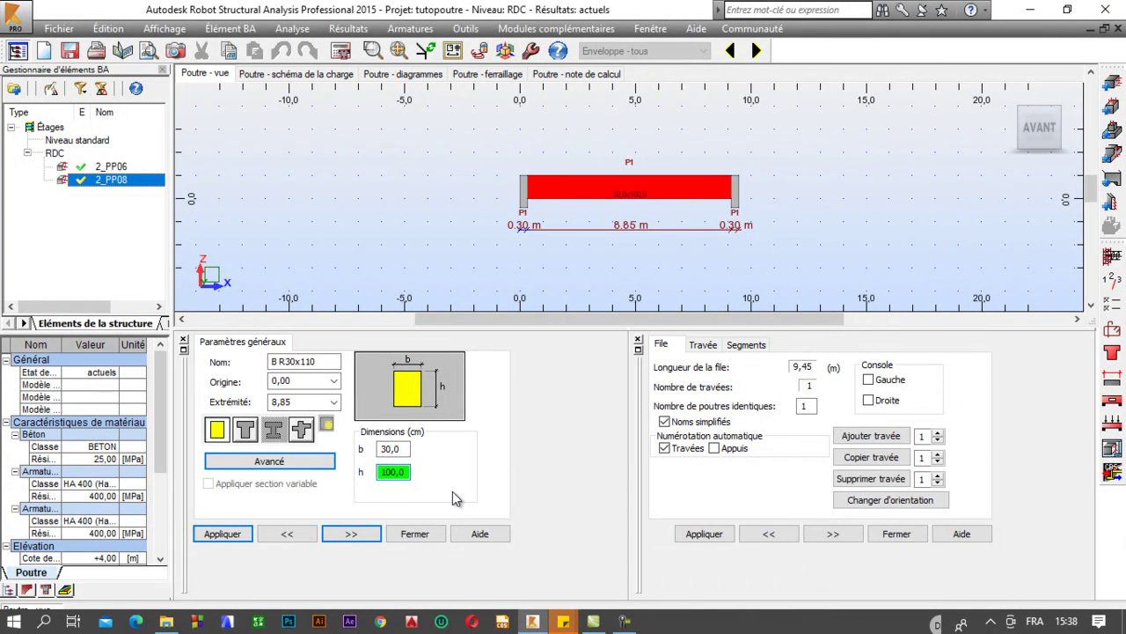
pyautogui.press('Delete')
pyautogui.write('1')
pyautogui.press('Return')
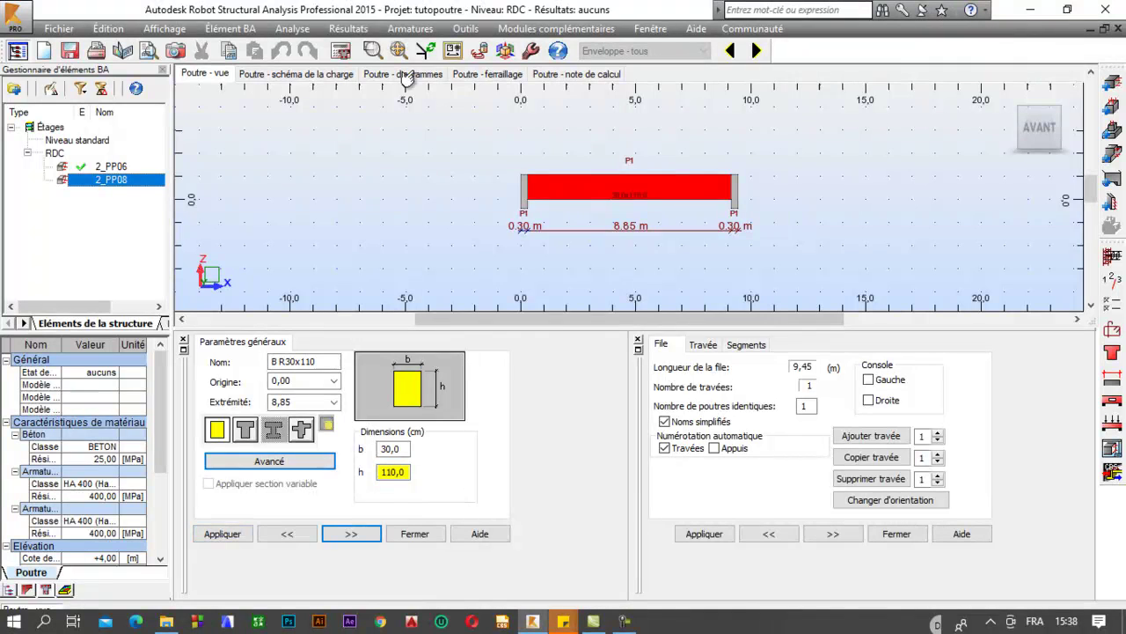
# - Recalculate the beam with its new section and inspect the deflection diagram along the span
pyautogui.click(341, 53)
pyautogui.click(621, 401)
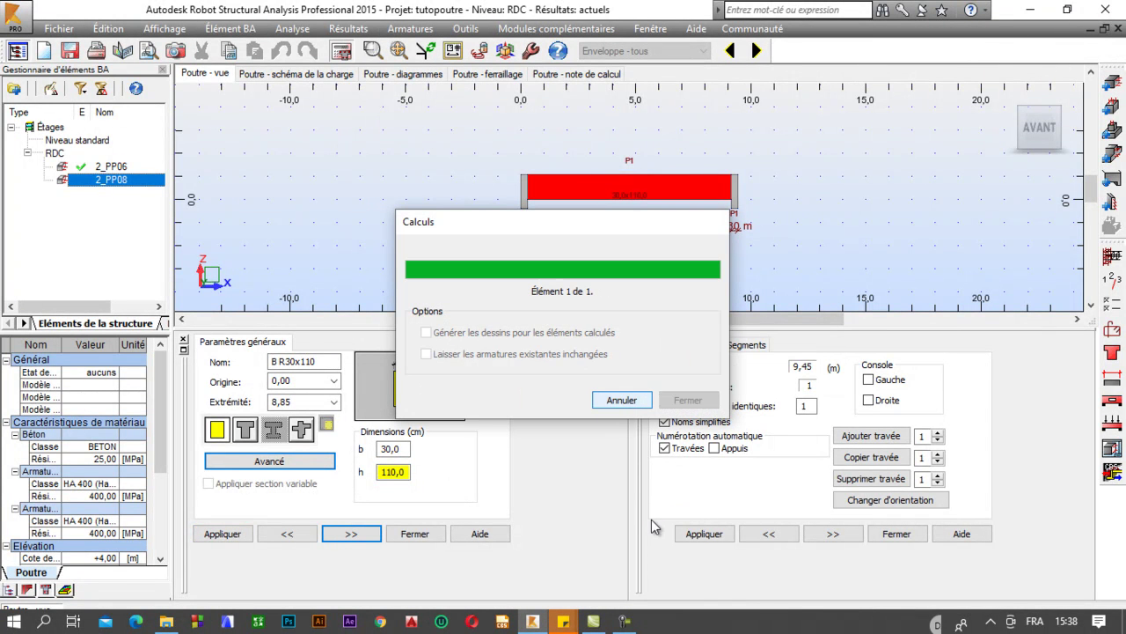
pyautogui.click(773, 252)
pyautogui.click(402, 74)
pyautogui.moveTo(631, 286)
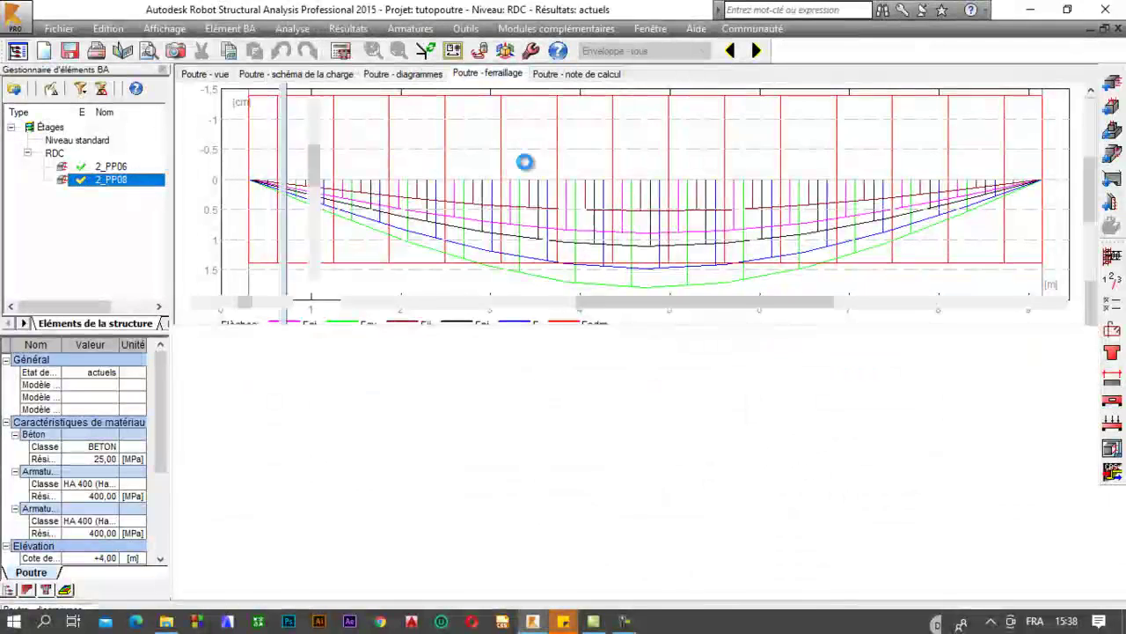
# - Display the beam's reinforcement and examine the bars in the elevation
pyautogui.click(497, 74)
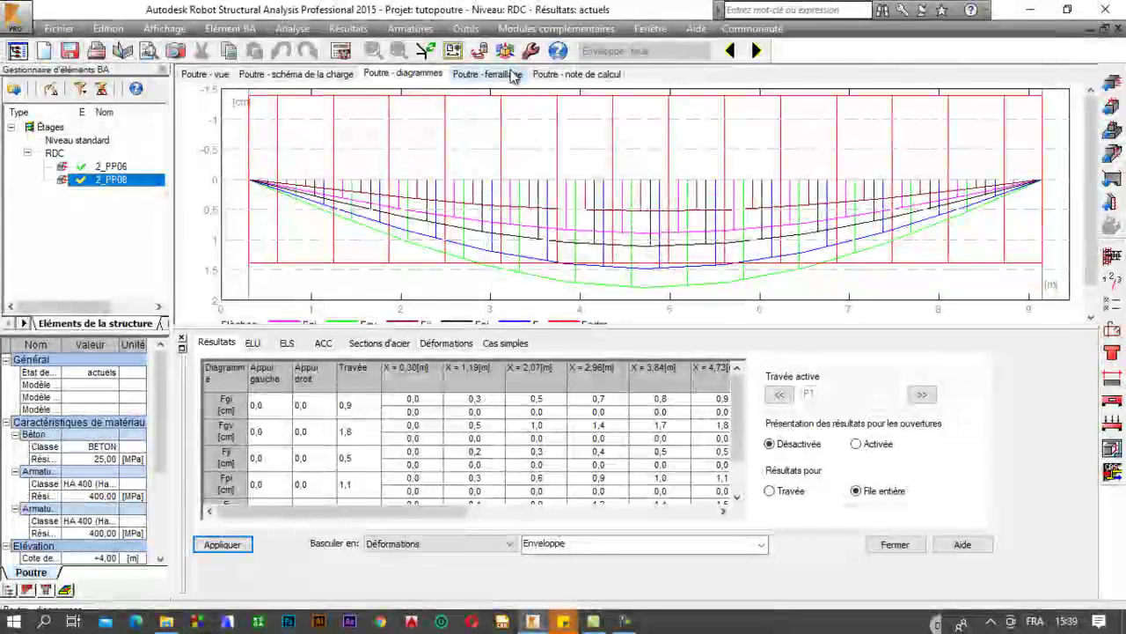
pyautogui.click(513, 75)
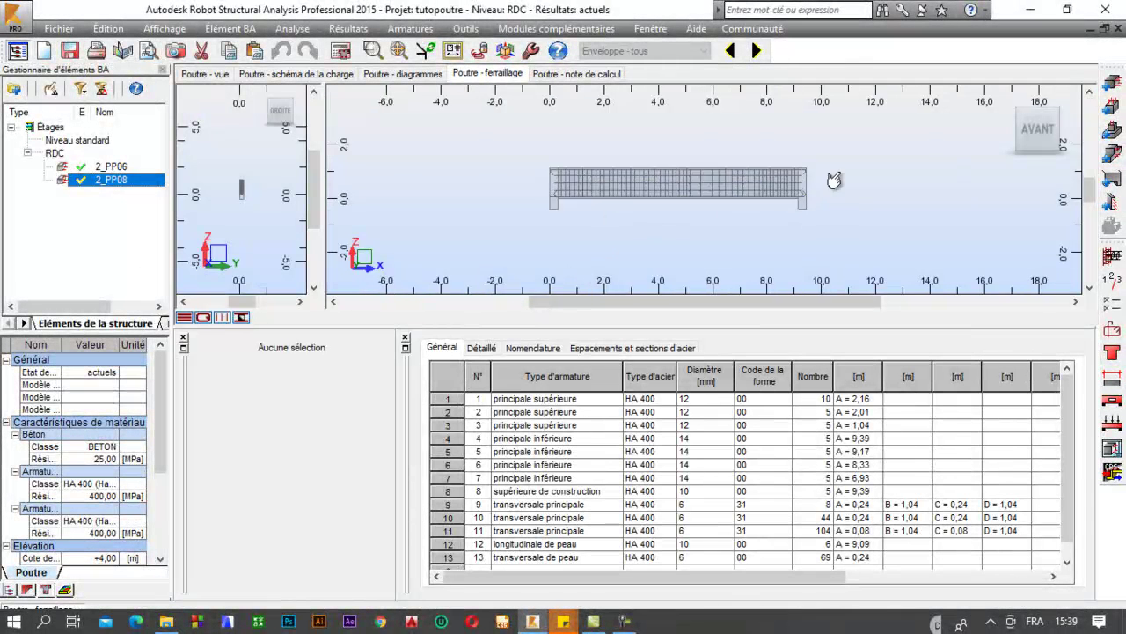
pyautogui.scroll(2, 792, 172)
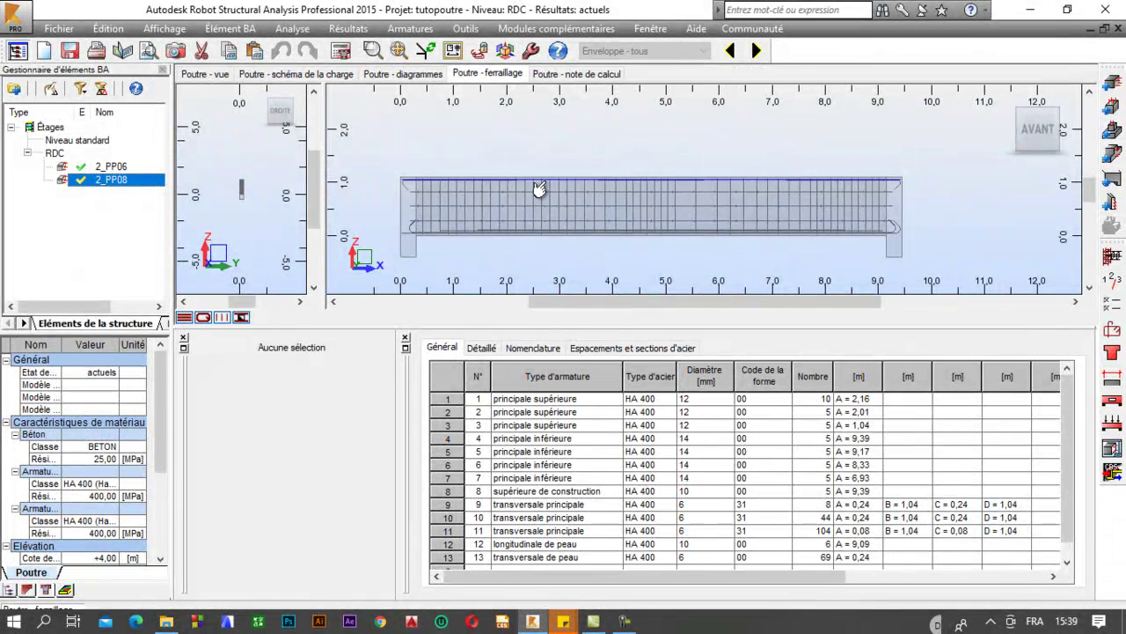
# - Examine the beam's reinforcement cage in 3D and in the front elevation
pyautogui.scroll(1, 526, 205)
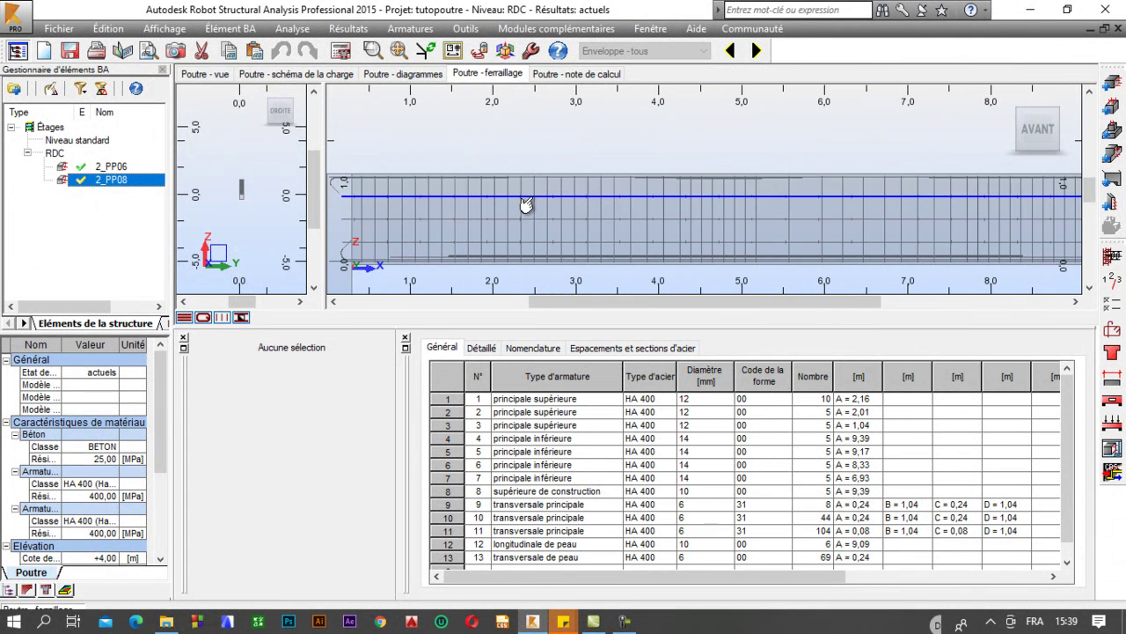
pyautogui.scroll(-3, 530, 216)
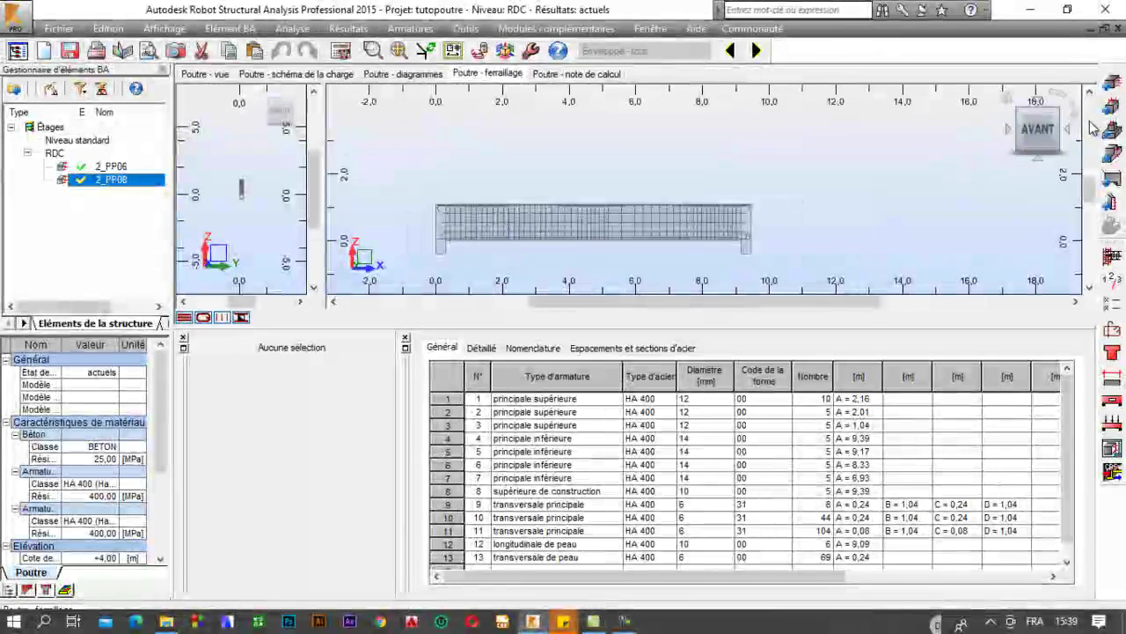
pyautogui.click(1008, 99)
pyautogui.keyDown('shift'); pyautogui.moveTo(879, 211); pyautogui.dragTo(980, 161, button='middle'); pyautogui.keyUp('shift')
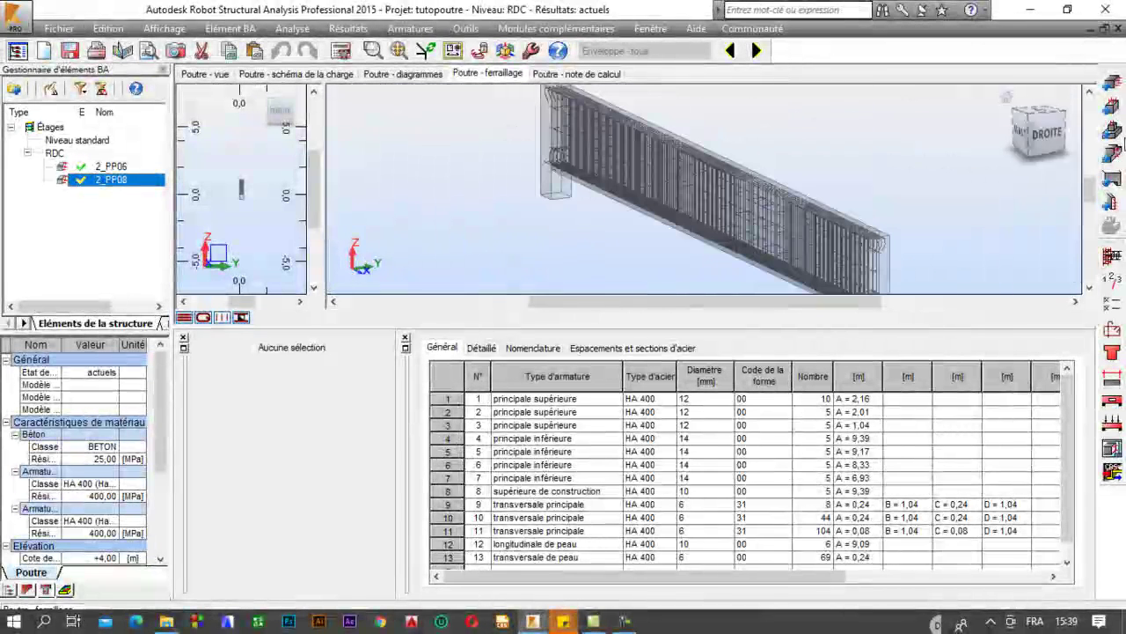
pyautogui.click(1018, 134)
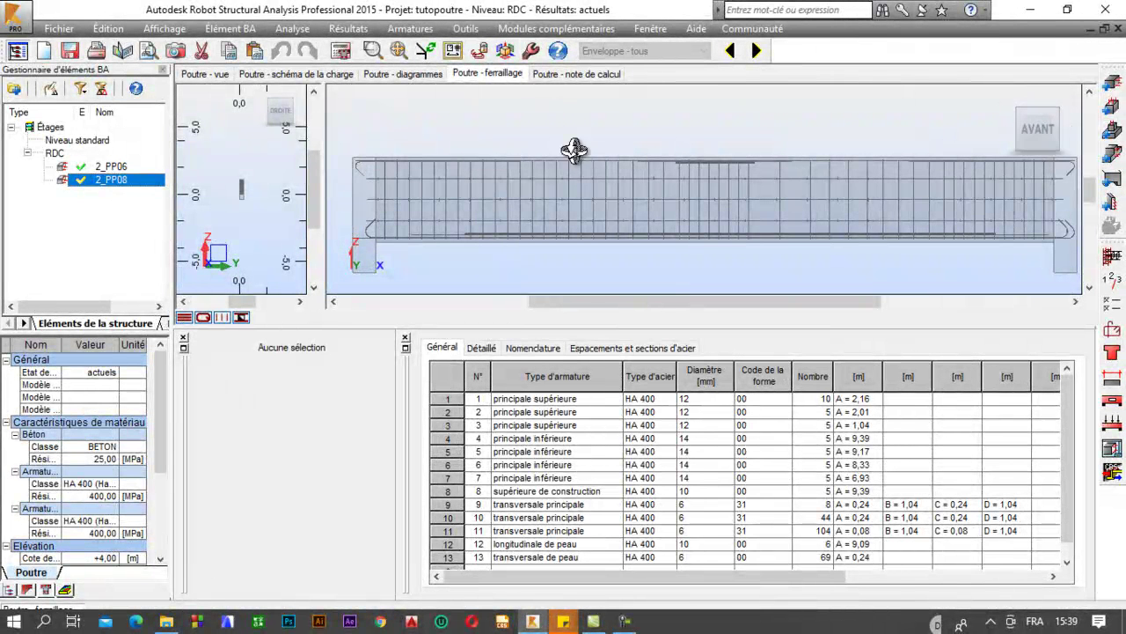
pyautogui.scroll(3, 560, 173)
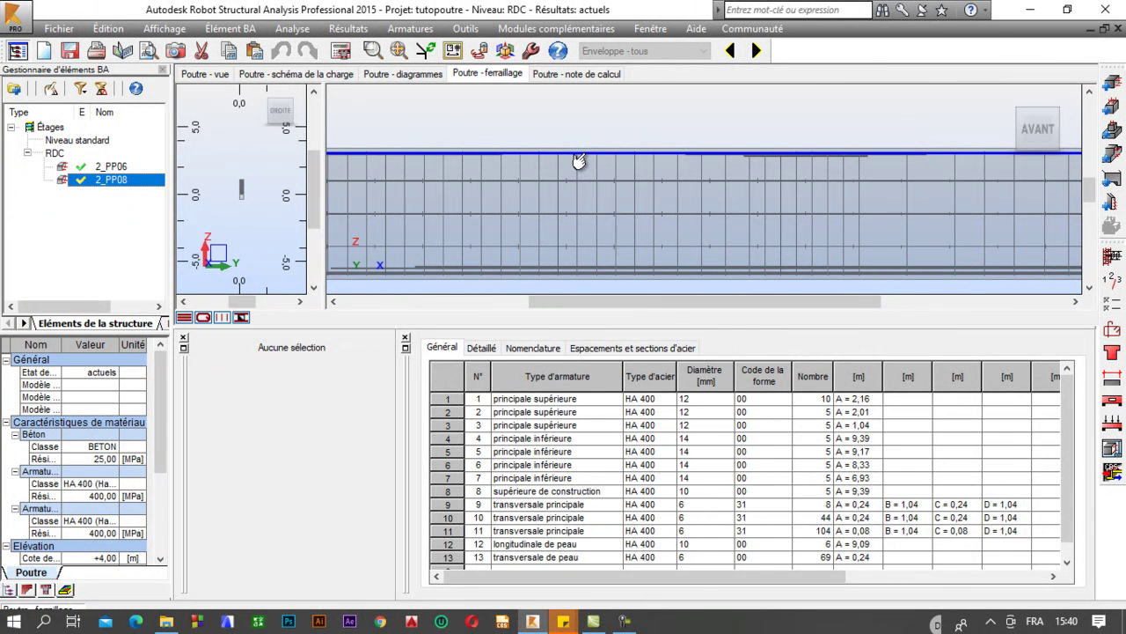
# - Change the supérieure de construction bars along the beam's top edge to type principale supérieure
pyautogui.click(584, 155)
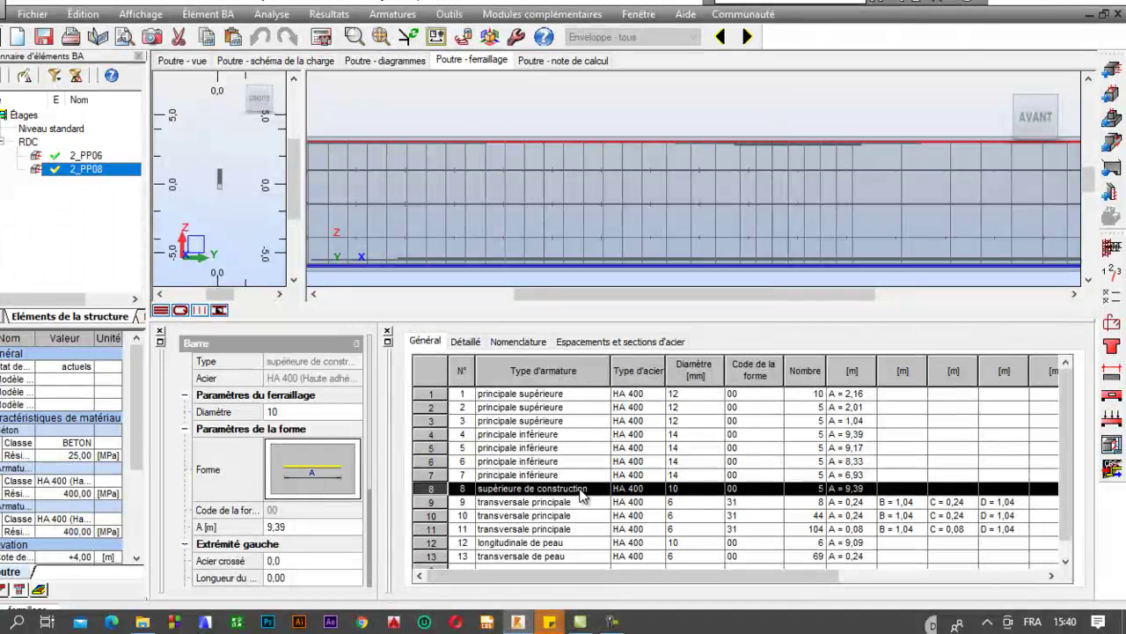
pyautogui.click(580, 492)
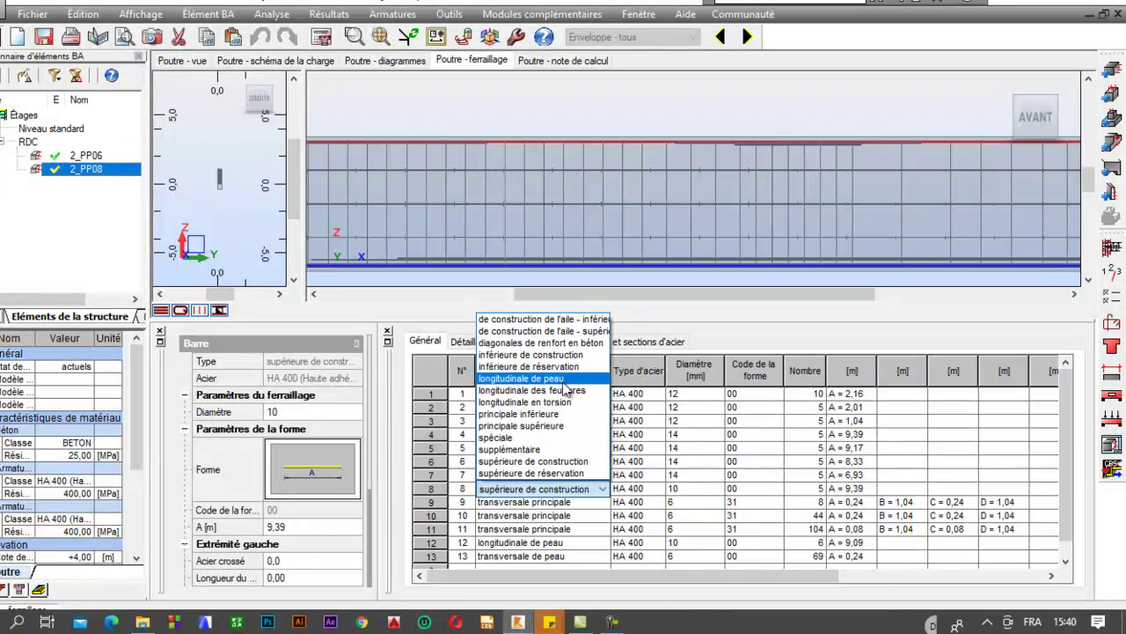
pyautogui.click(561, 428)
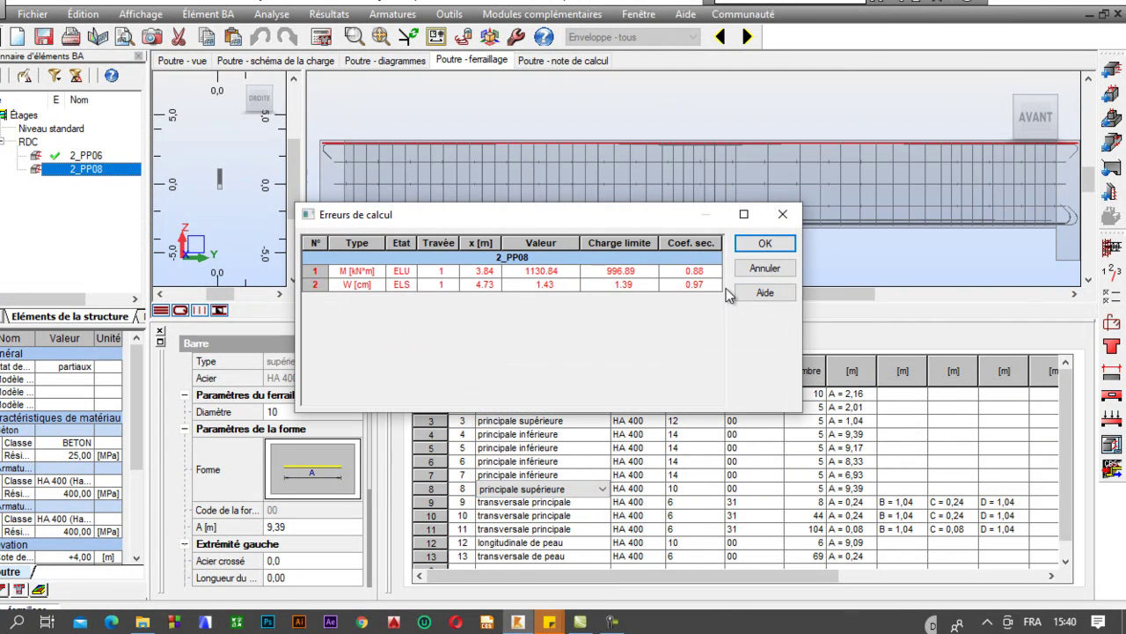
pyautogui.click(781, 246)
# - Set the diameter of the full-length principale supérieure bars in row 8 to 14 mm
pyautogui.click(708, 486)
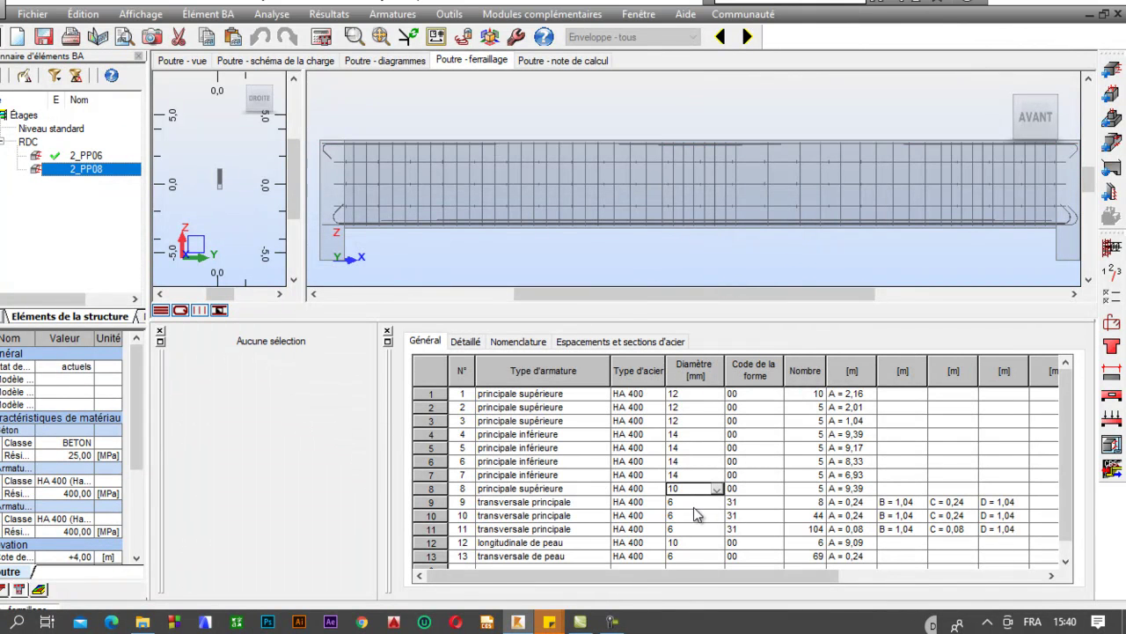
pyautogui.click(718, 489)
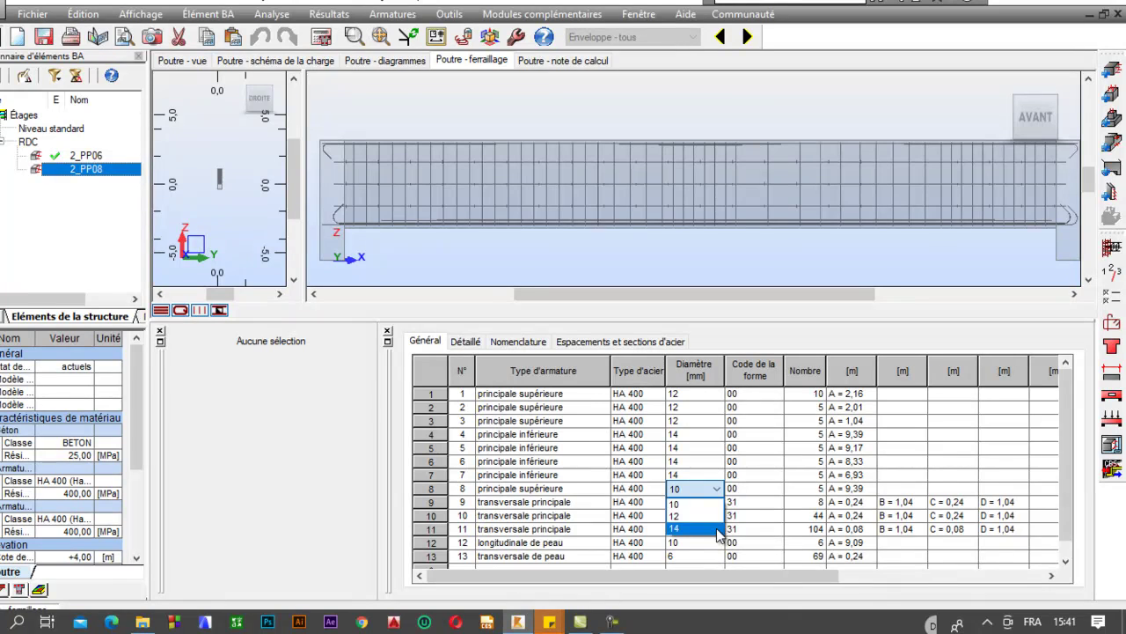
pyautogui.click(716, 529)
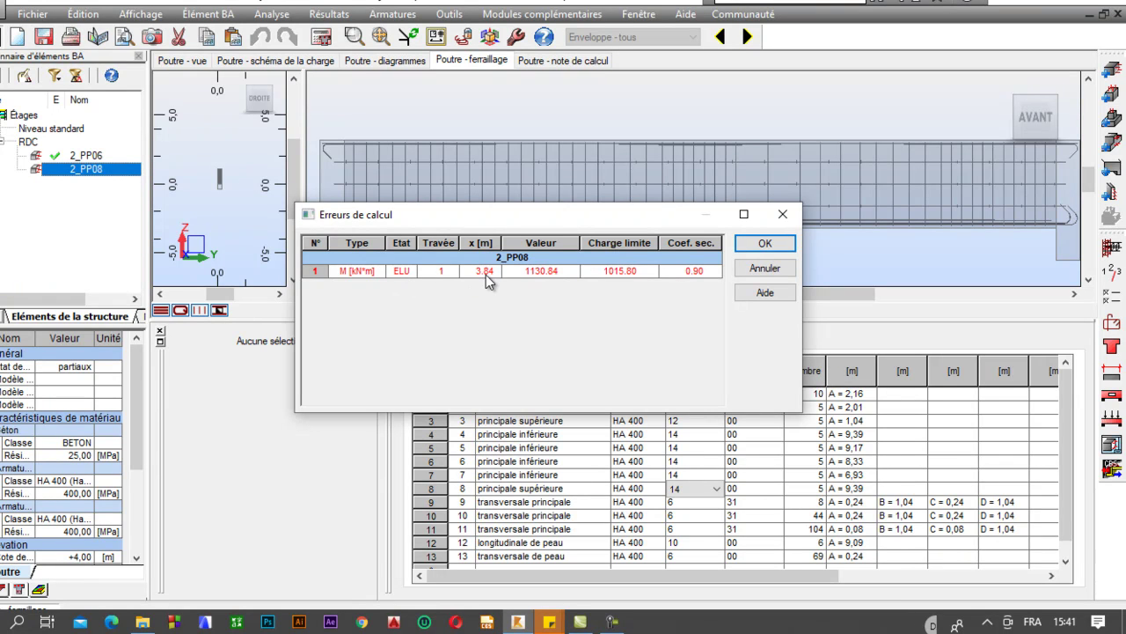
pyautogui.click(761, 244)
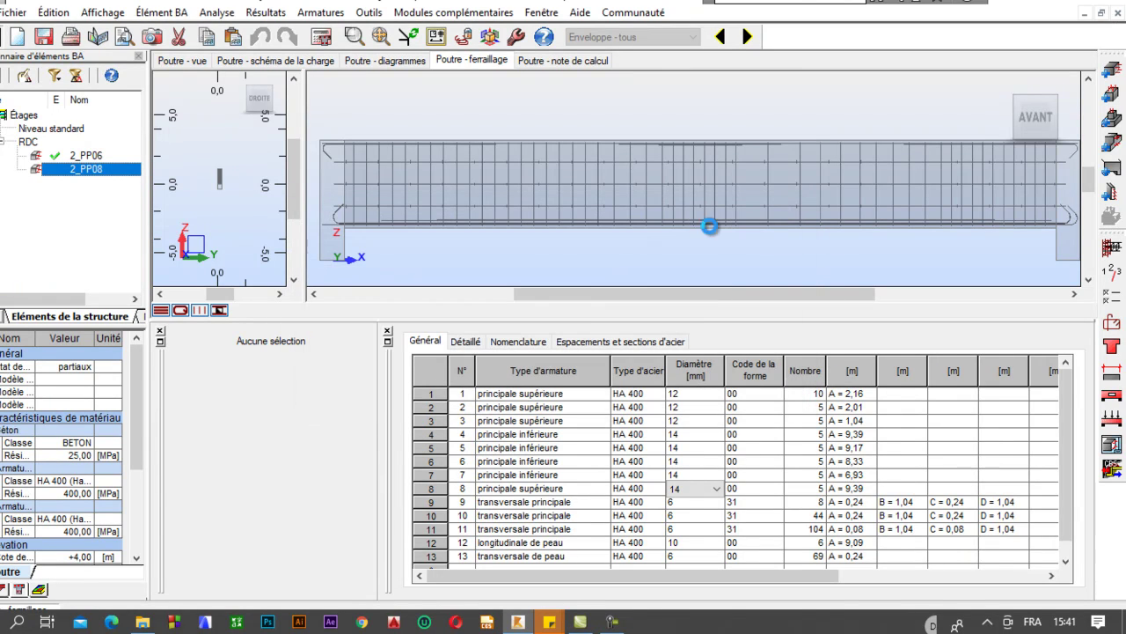
# - Check the recalculated beam's deflection diagram and display its Sections d'acier diagram
pyautogui.click(379, 60)
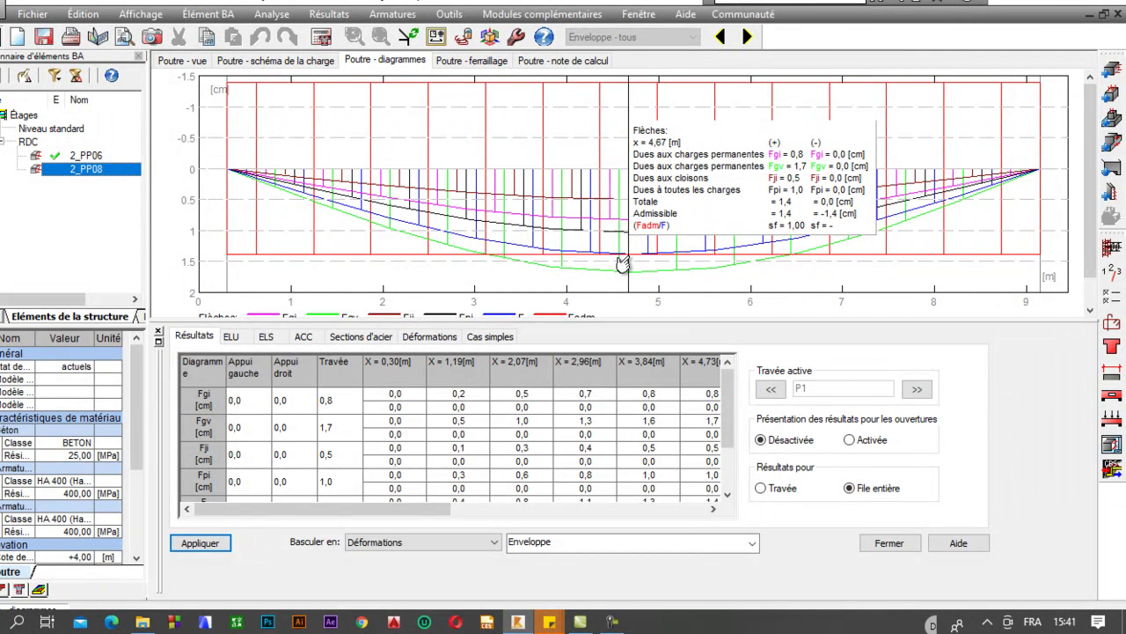
pyautogui.click(469, 545)
pyautogui.click(440, 590)
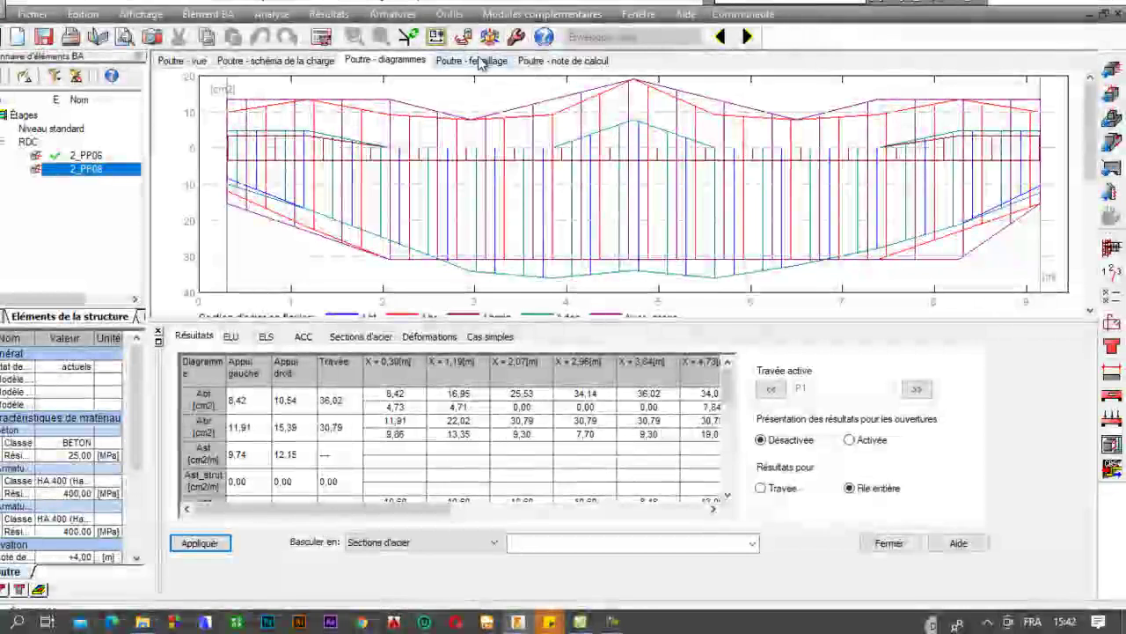
# - Return to the beam's reinforcement and set the diameter of the hooked top bars over the supports (row 1) to 14 mm
pyautogui.click(473, 59)
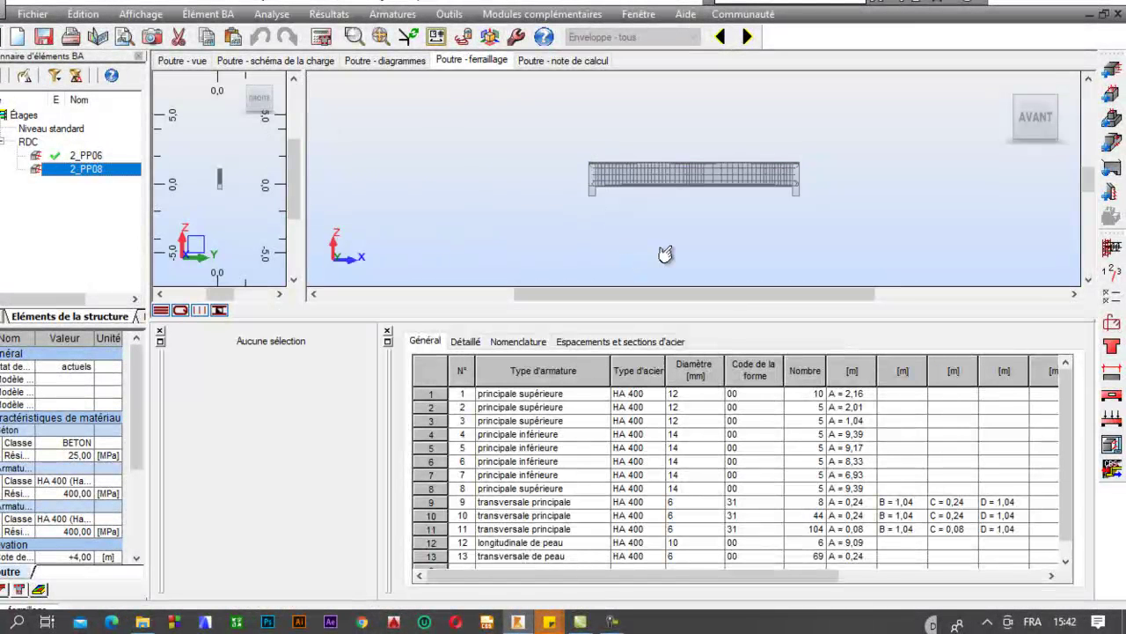
pyautogui.scroll(3, 649, 180)
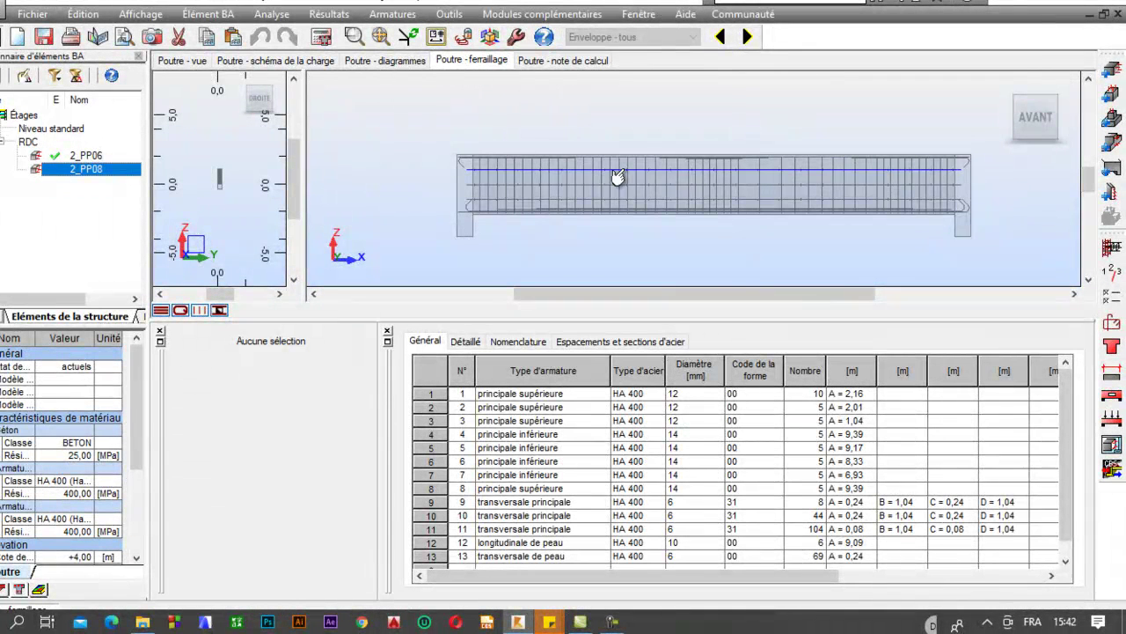
pyautogui.scroll(2, 608, 197)
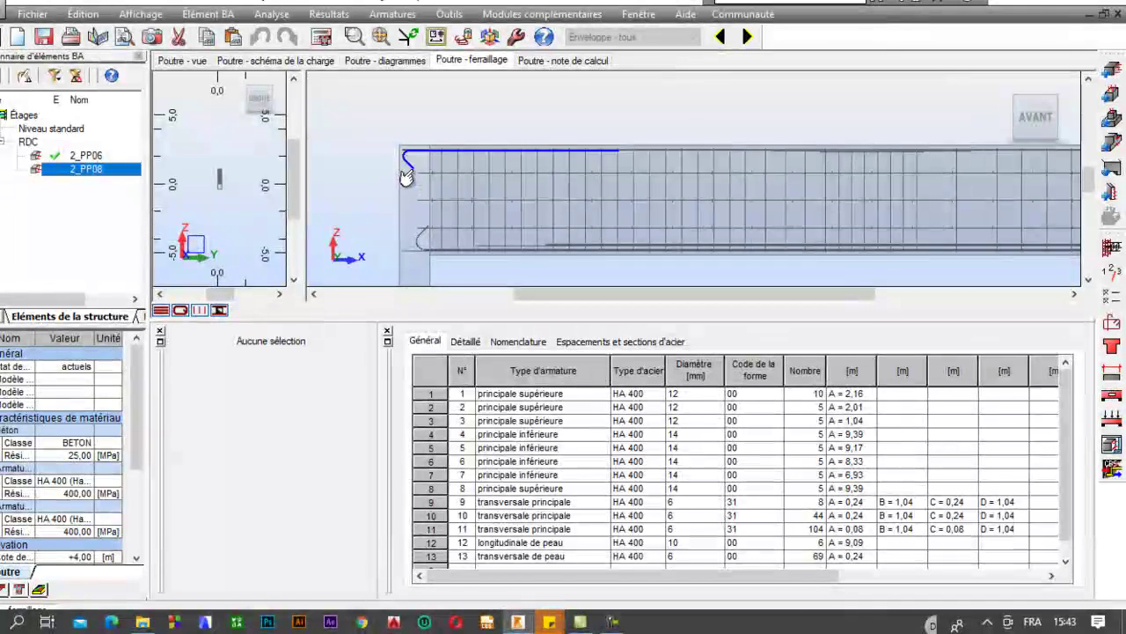
pyautogui.click(410, 162)
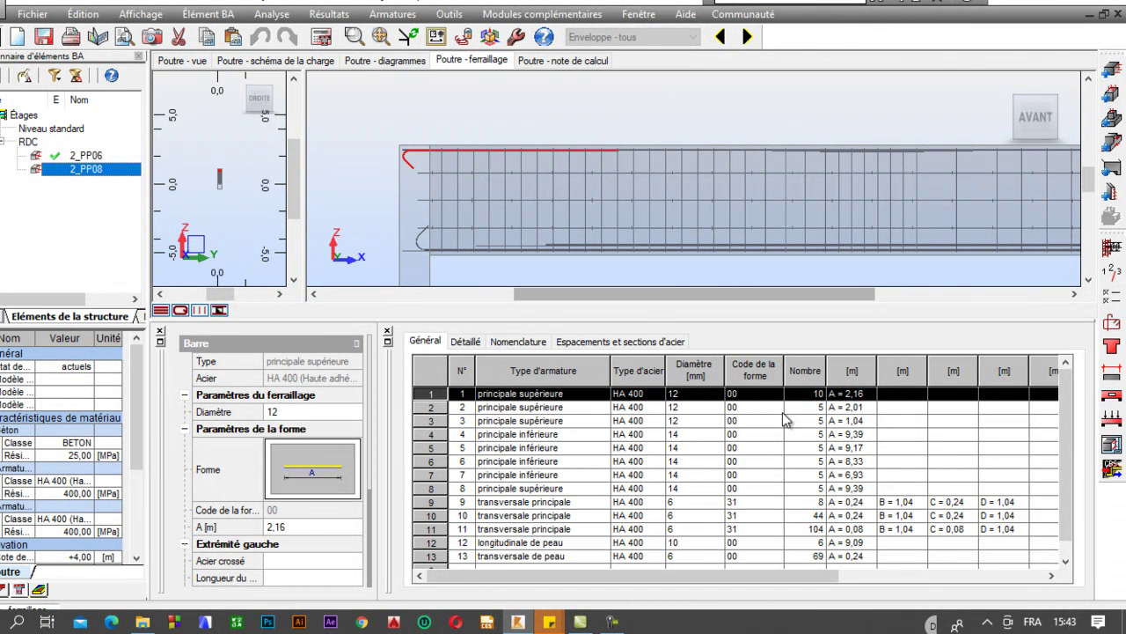
pyautogui.click(708, 396)
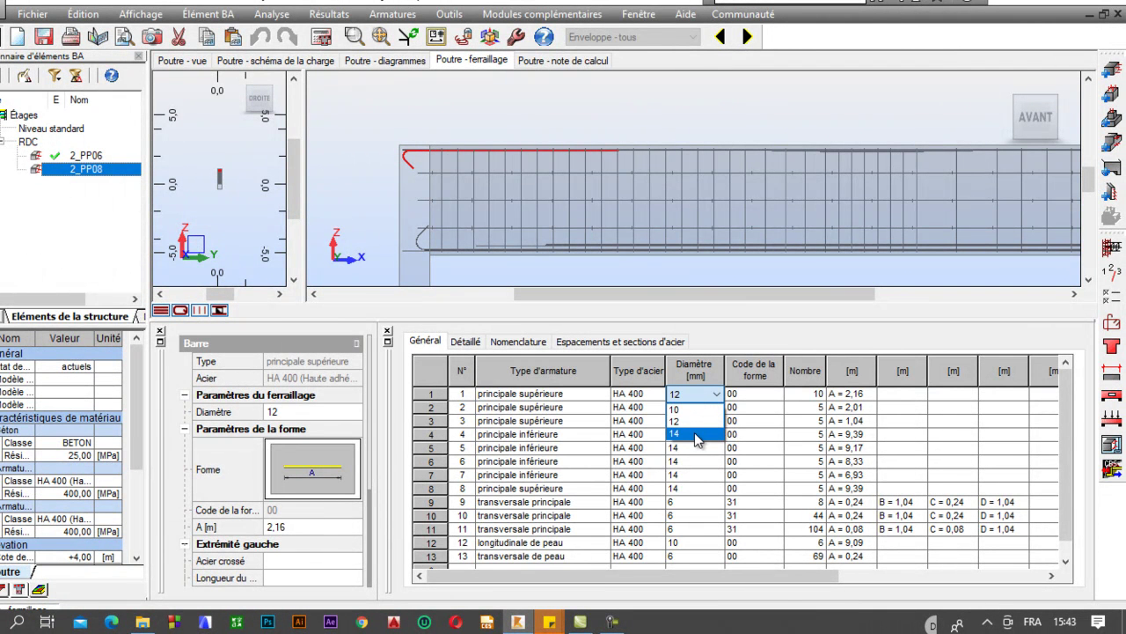
pyautogui.click(698, 435)
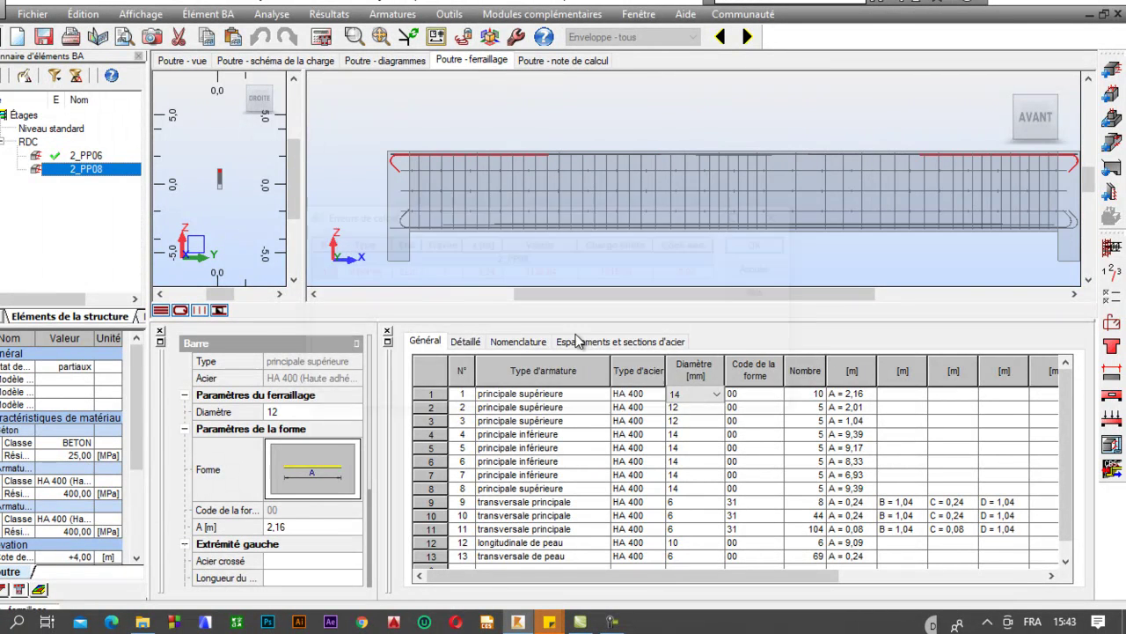
pyautogui.click(762, 245)
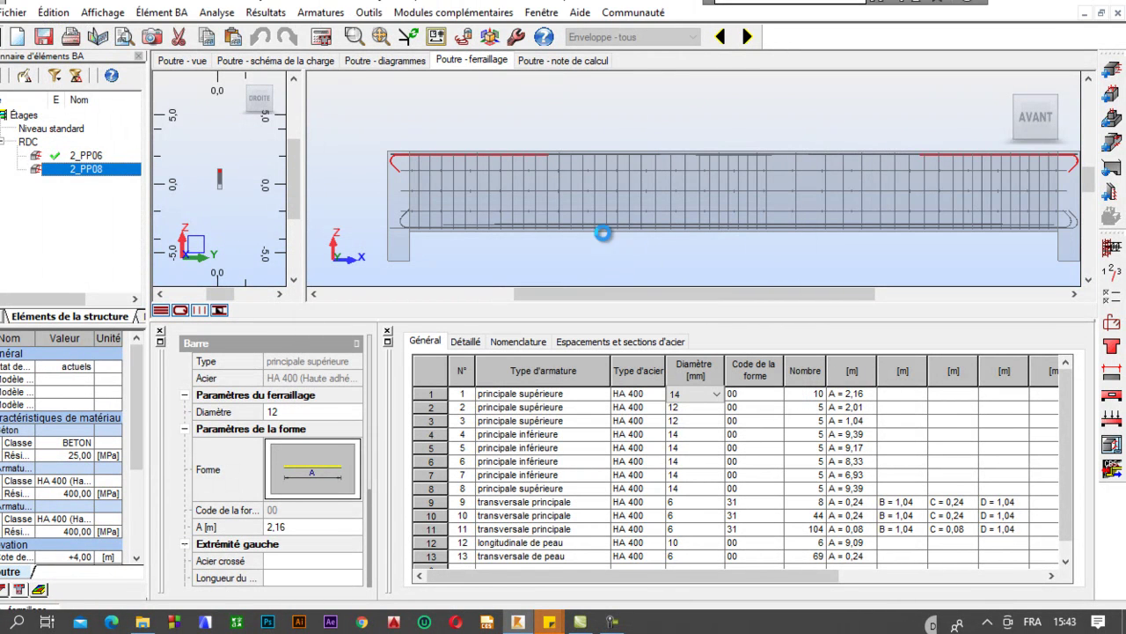
# - Give the full-length top bars in row 8 a 135° hook (Acier crossé) at their Extrémité gauche
pyautogui.scroll(3, 419, 254)
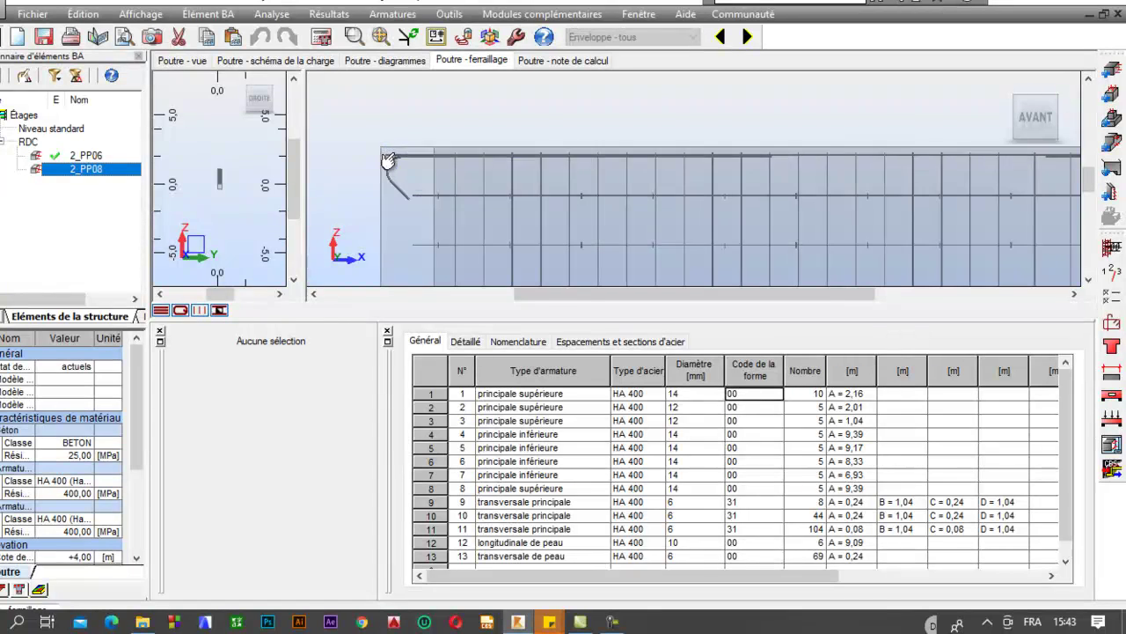
pyautogui.click(520, 222)
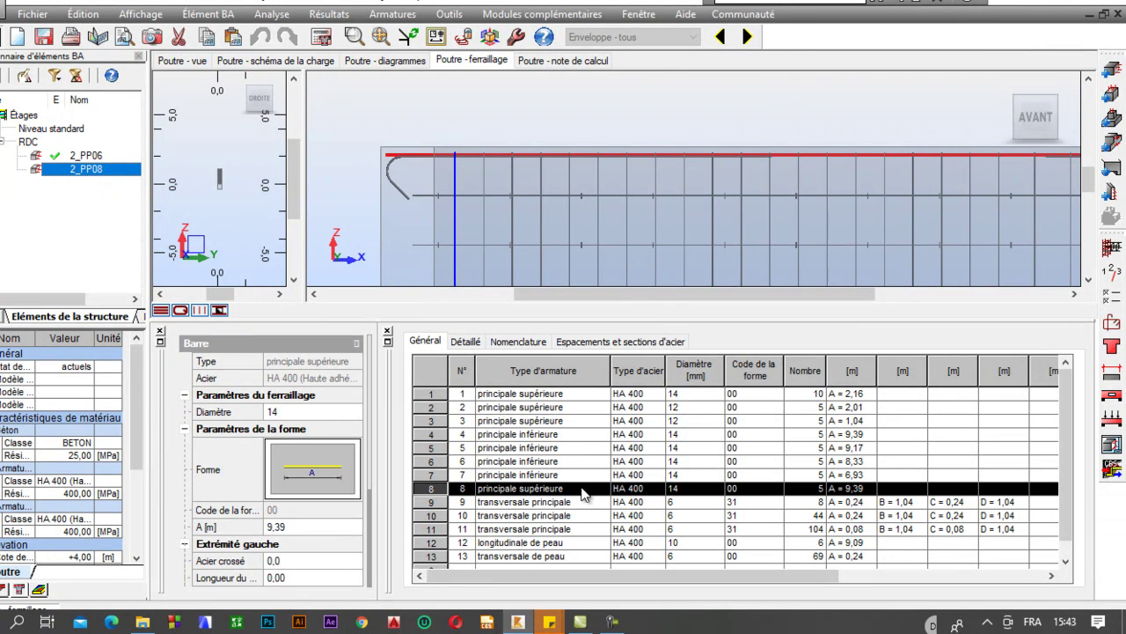
pyautogui.click(281, 564)
pyautogui.click(287, 561)
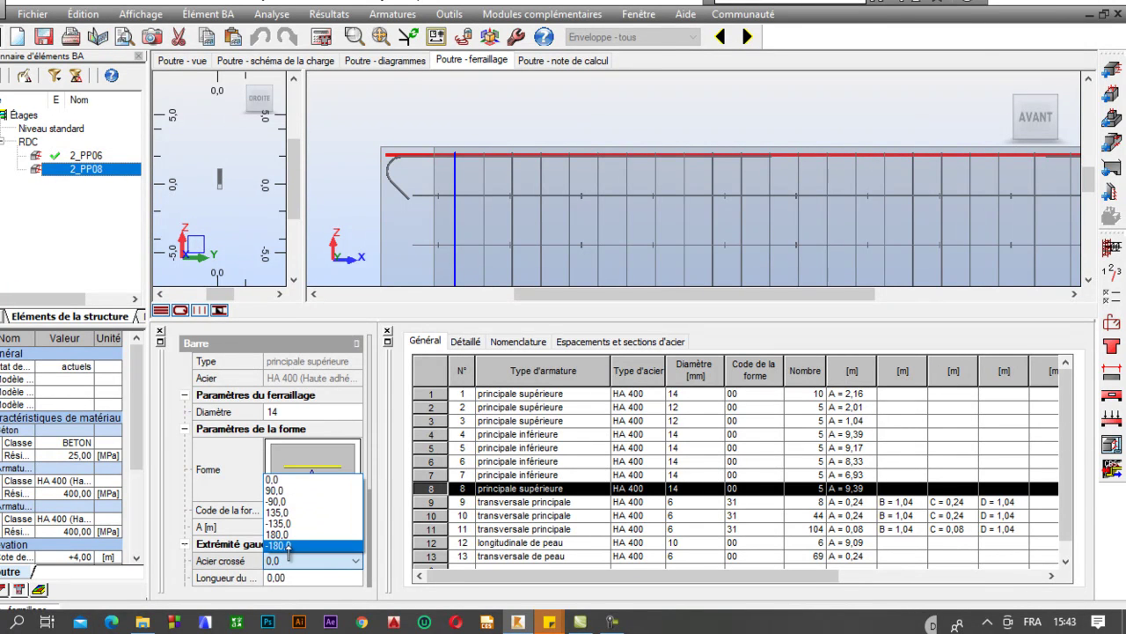
pyautogui.click(299, 512)
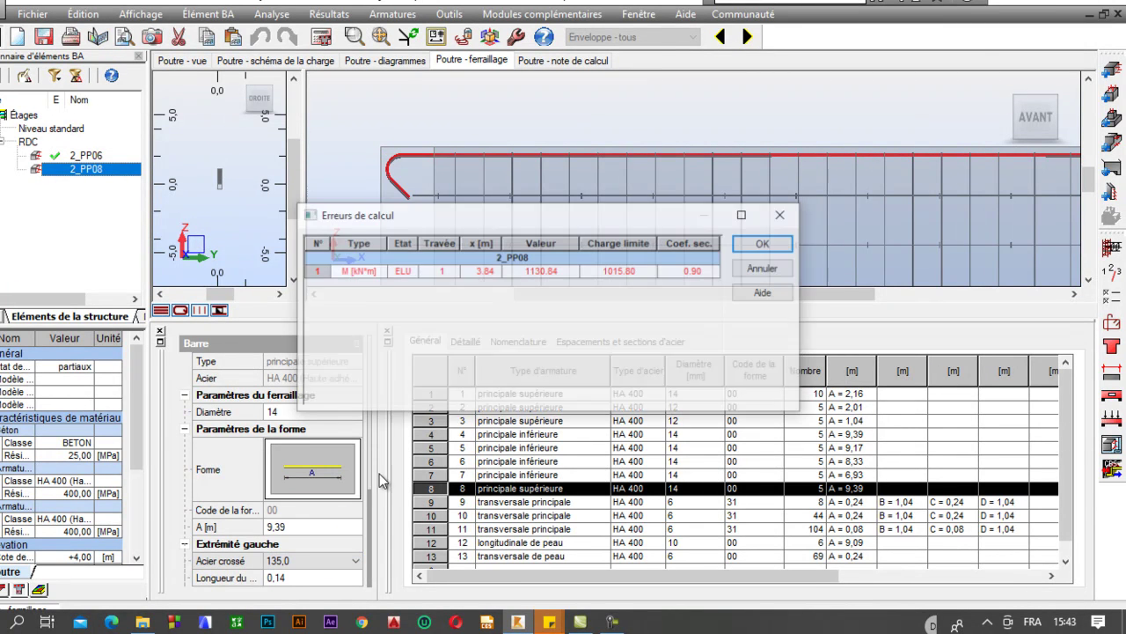
pyautogui.click(762, 243)
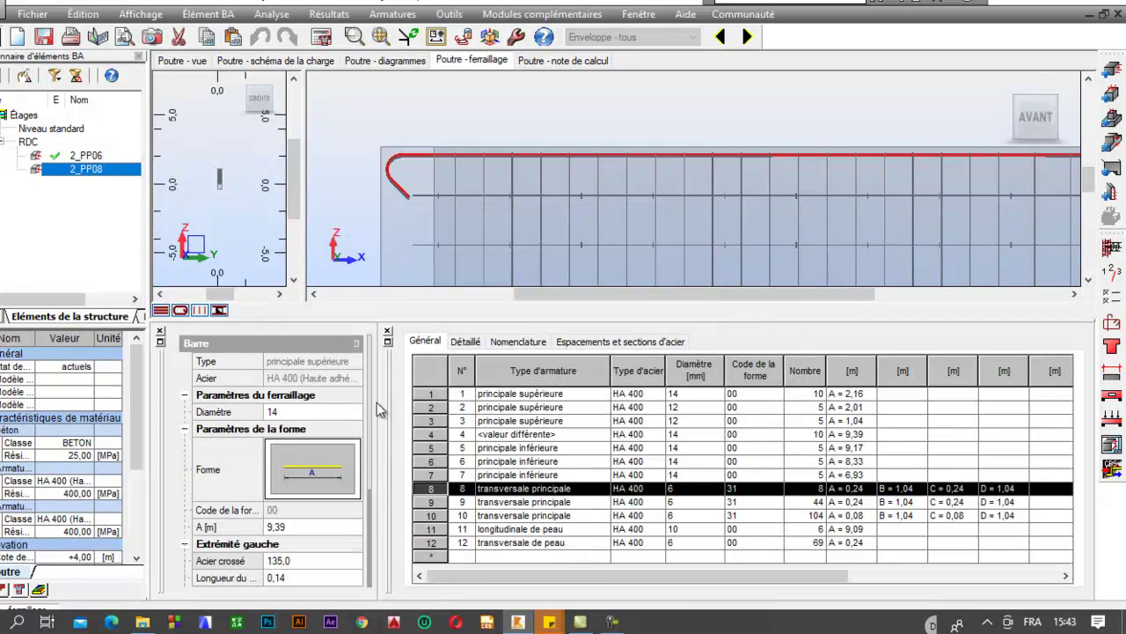
# - Set the hook angle (Acier crossé) to 135° at the Extrémité droite of the same full-length top bars
pyautogui.scroll(-5, 291, 511)
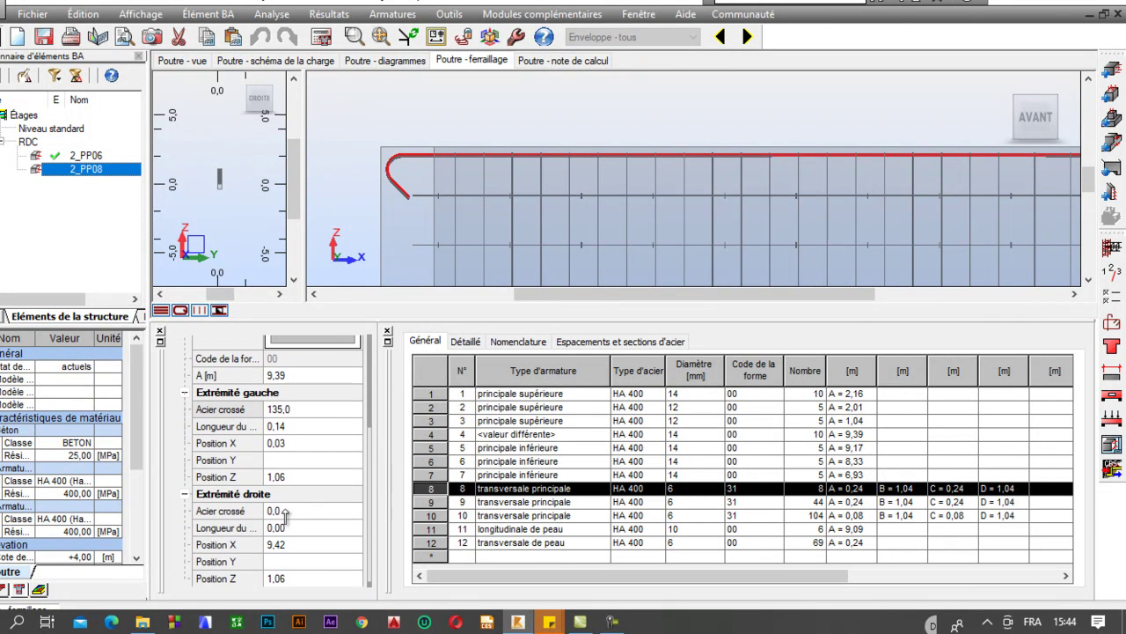
pyautogui.click(285, 513)
pyautogui.click(286, 513)
pyautogui.click(303, 558)
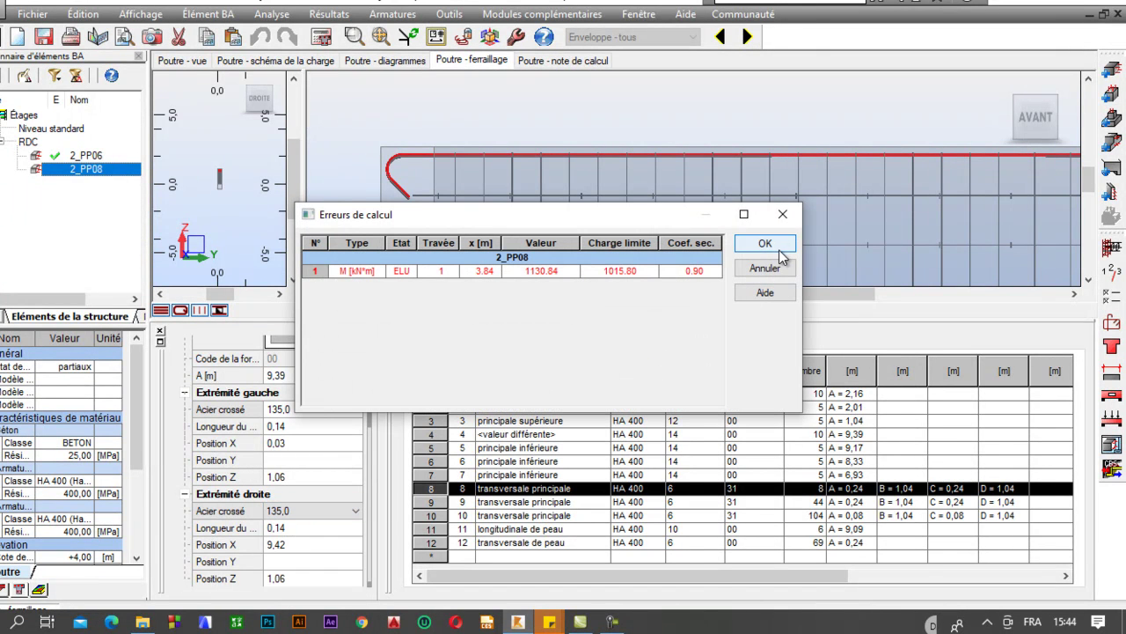
pyautogui.click(772, 249)
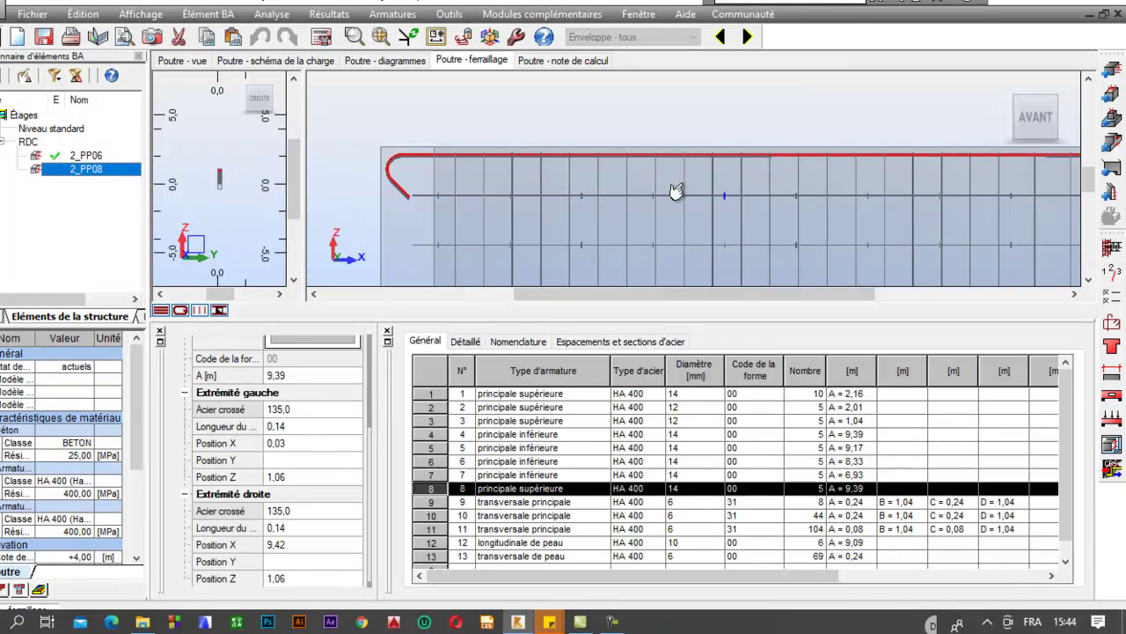
# - Select the 8.33 m bottom bars (row 6) and check their parameters
pyautogui.scroll(-3, 679, 188)
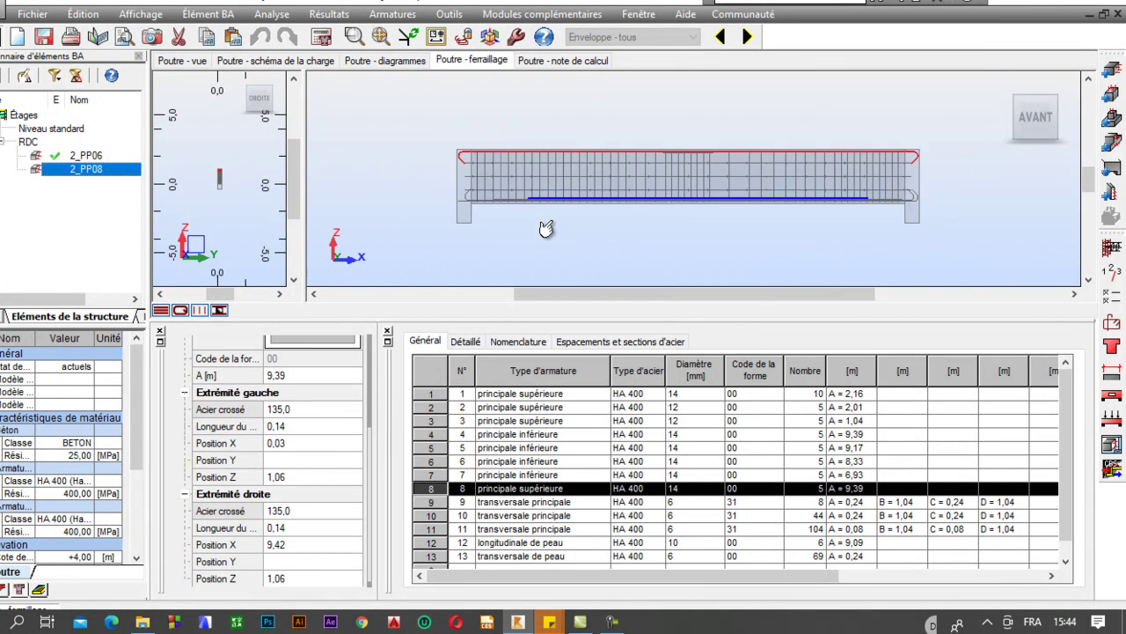
pyautogui.scroll(4, 545, 227)
pyautogui.click(574, 218)
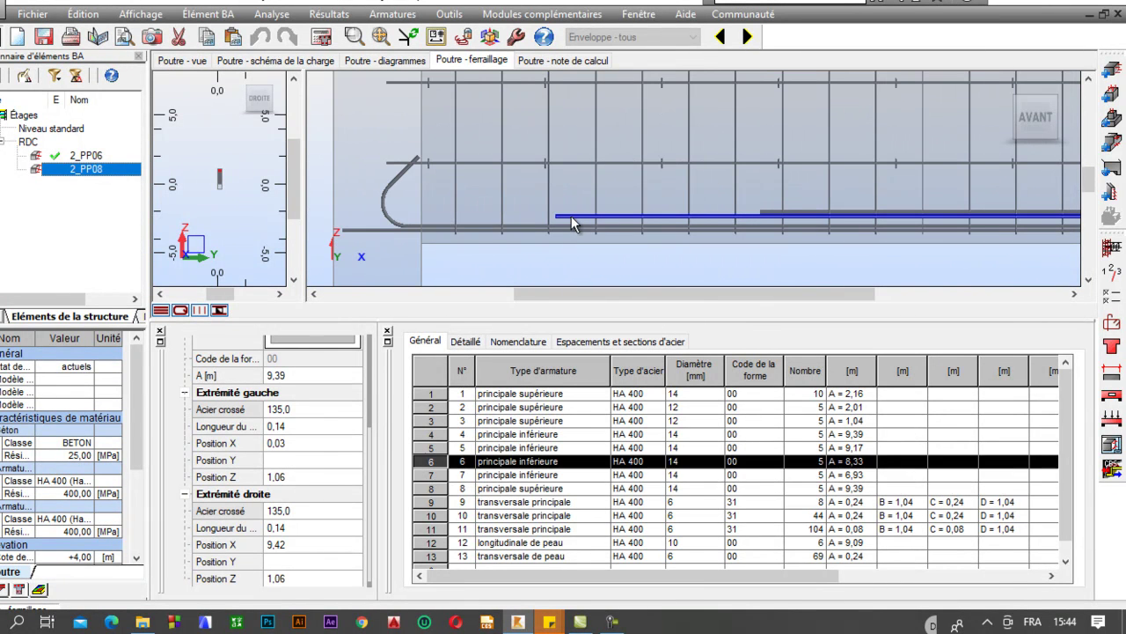
pyautogui.click(679, 421)
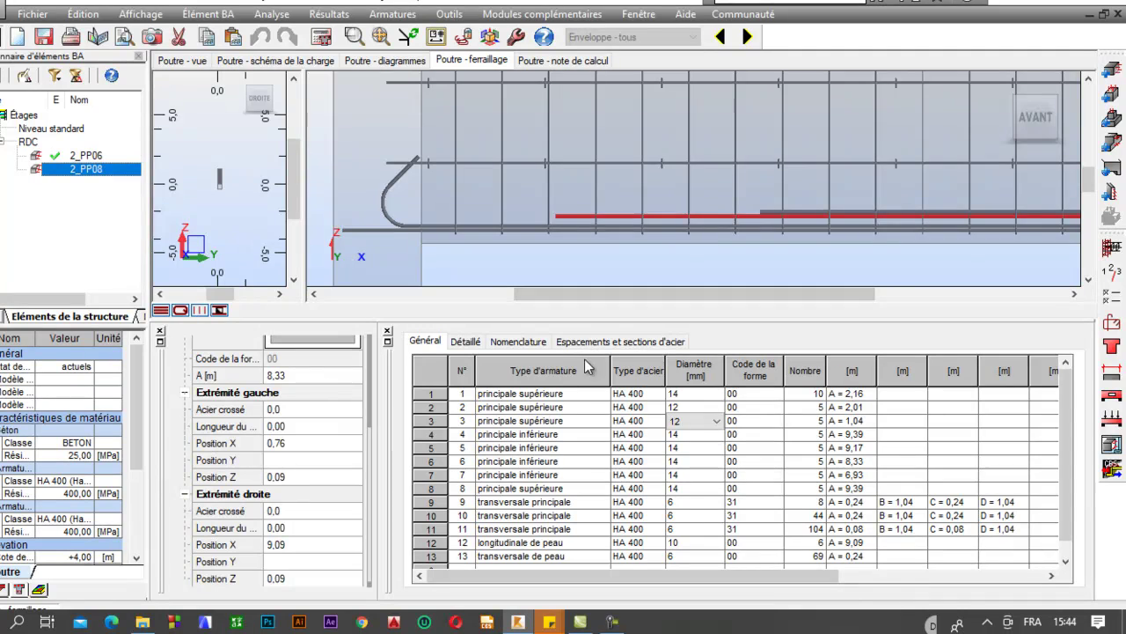
# - Set the diameter of the 2.01 m midspan top bars (row 2) to 14 mm and accept the calculation dialog
pyautogui.scroll(-5, 616, 220)
pyautogui.scroll(5, 766, 128)
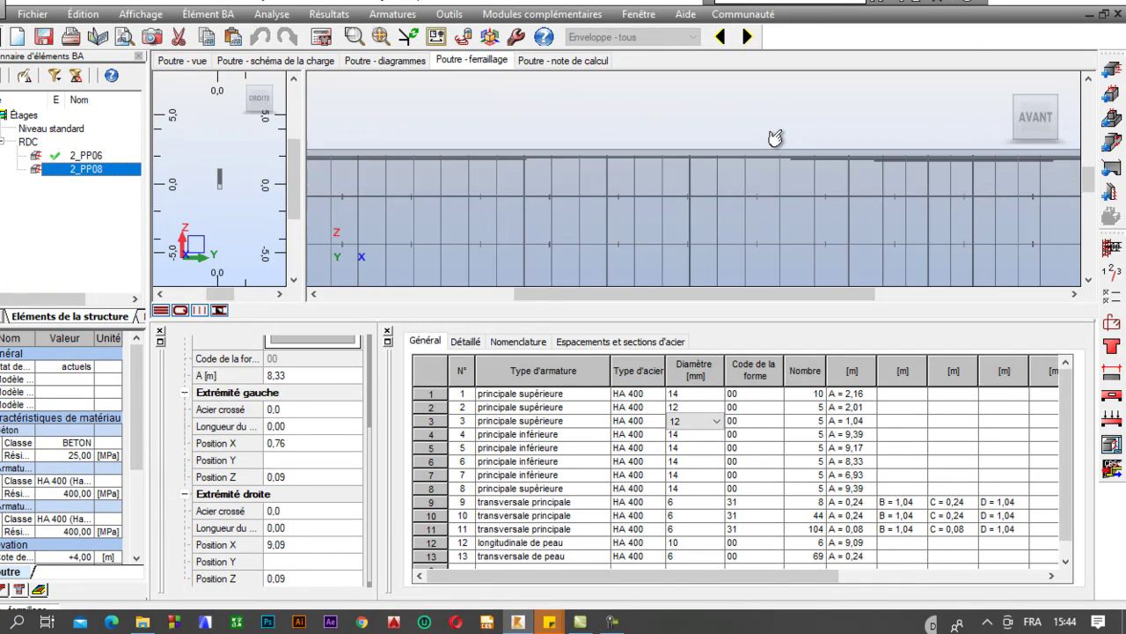
pyautogui.click(801, 174)
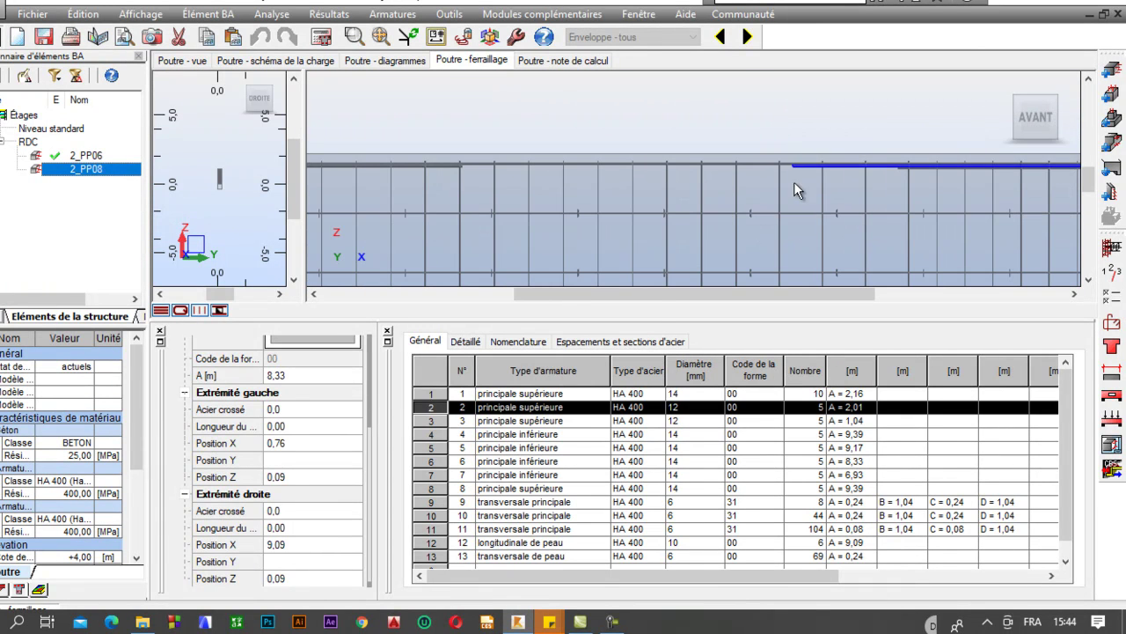
pyautogui.click(711, 408)
pyautogui.click(690, 444)
pyautogui.click(719, 393)
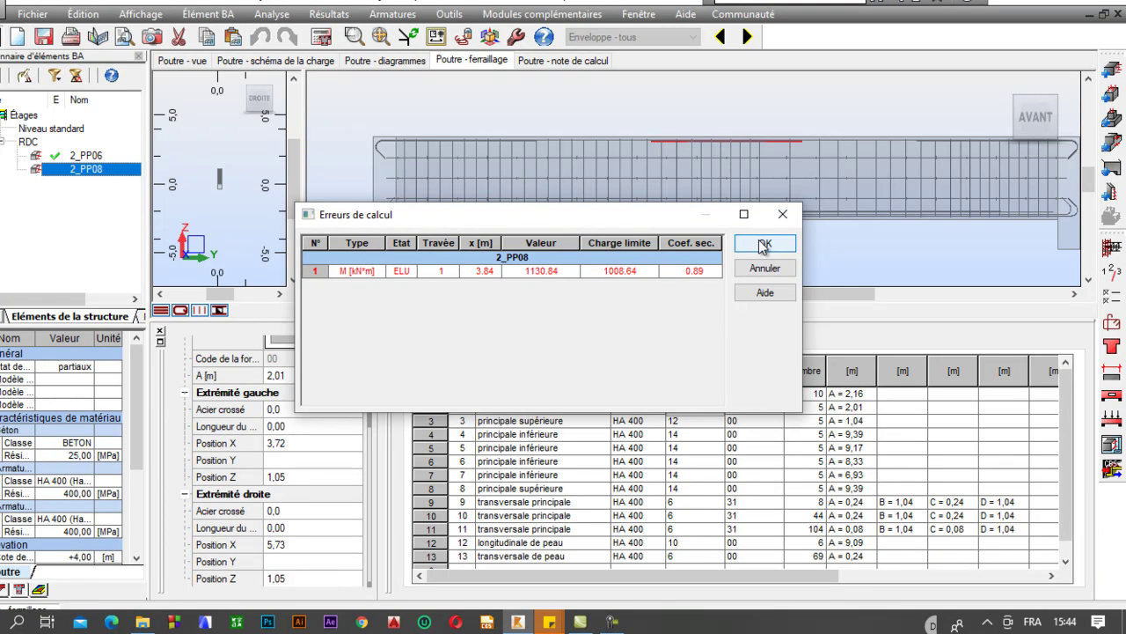
pyautogui.click(763, 244)
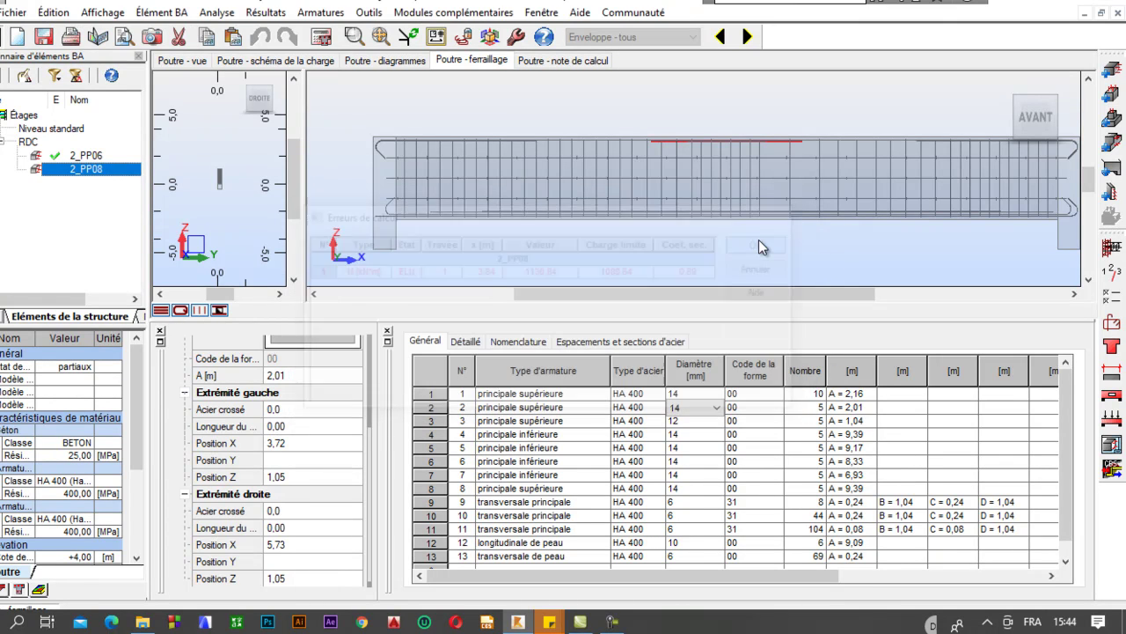
# - Inspect the parameters of the full-length top bars (row 8) and the bottom bars in rows 6 and 7
pyautogui.click(888, 147)
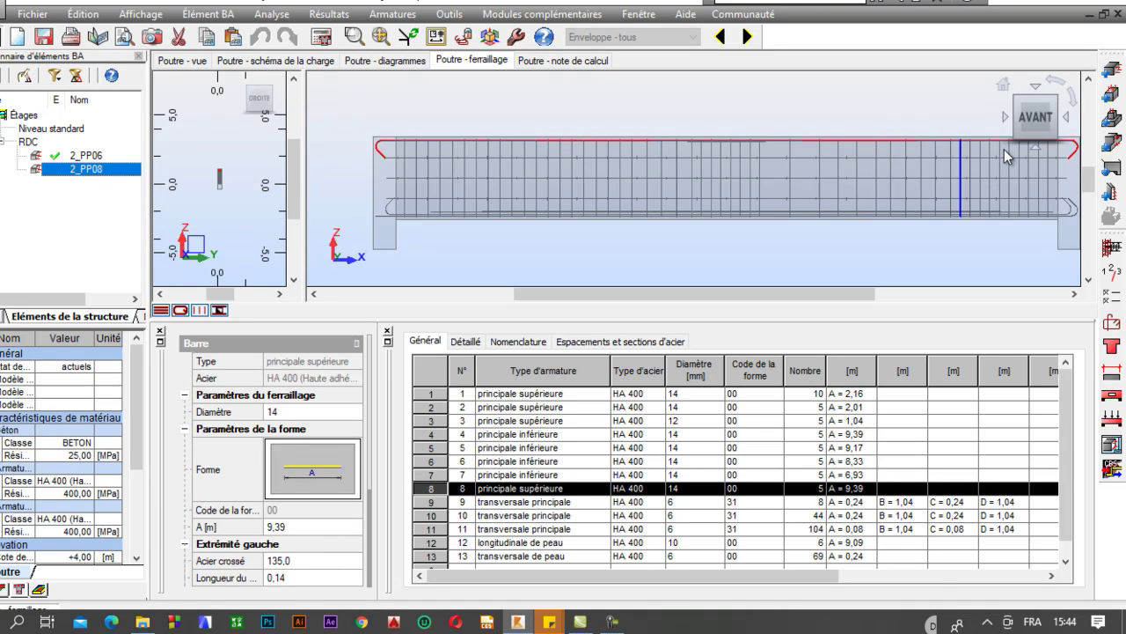
pyautogui.scroll(-2, 759, 193)
pyautogui.scroll(3, 899, 171)
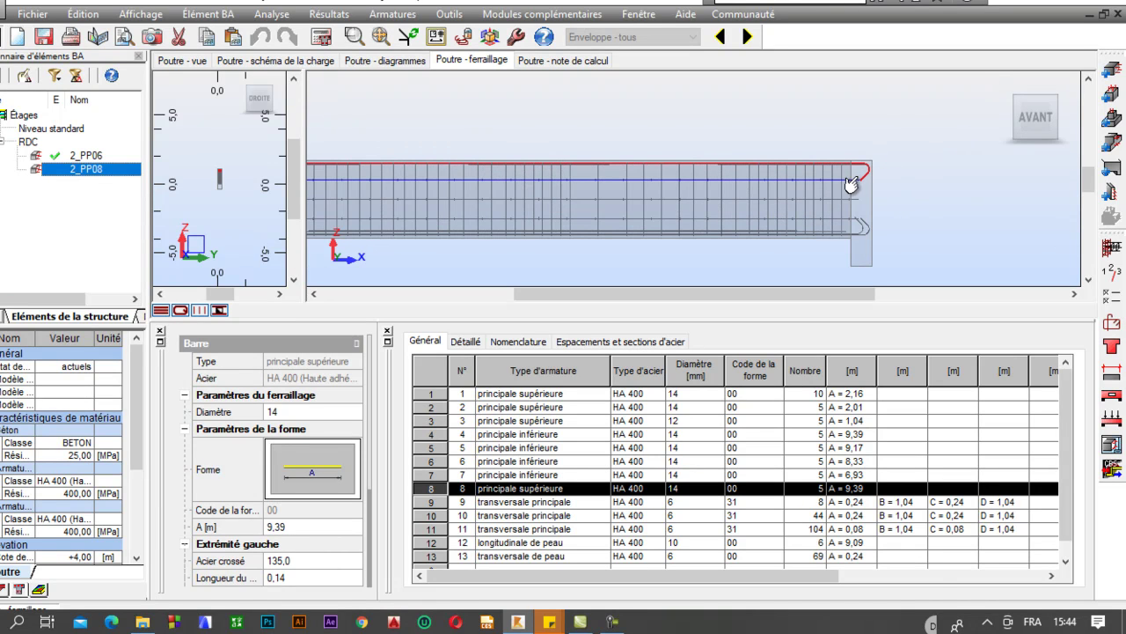
pyautogui.click(819, 234)
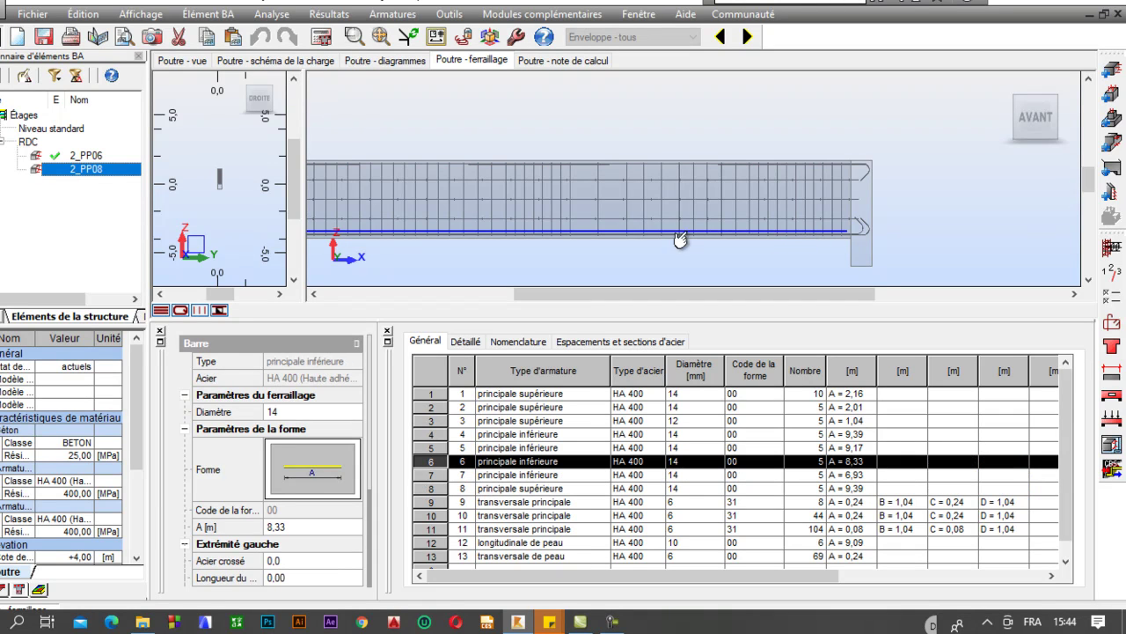
pyautogui.scroll(4, 597, 239)
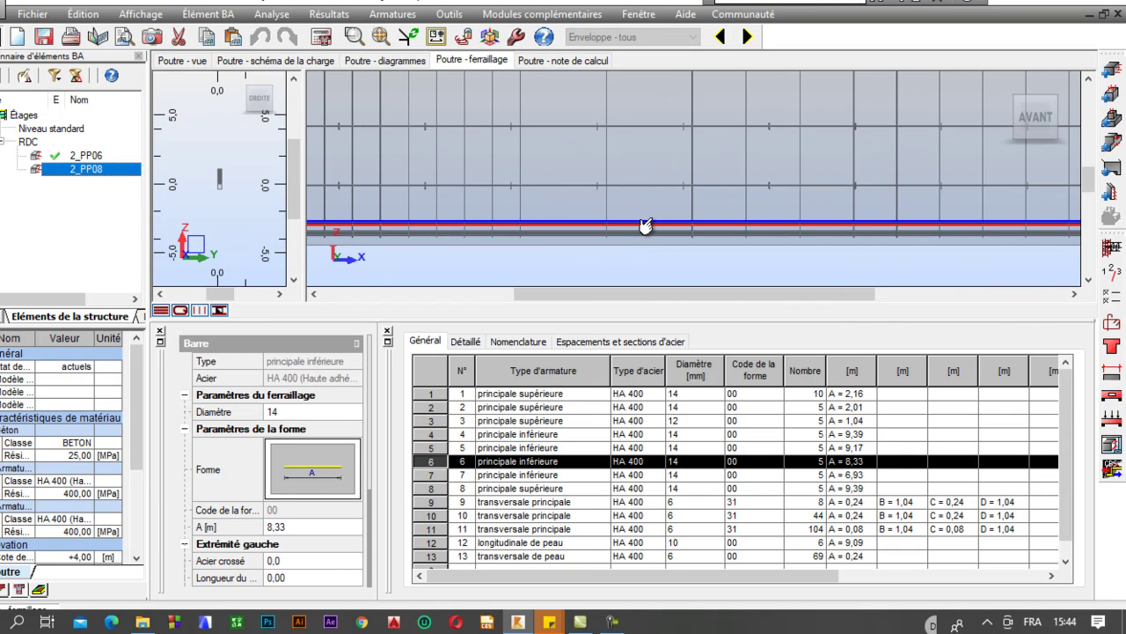
pyautogui.click(647, 227)
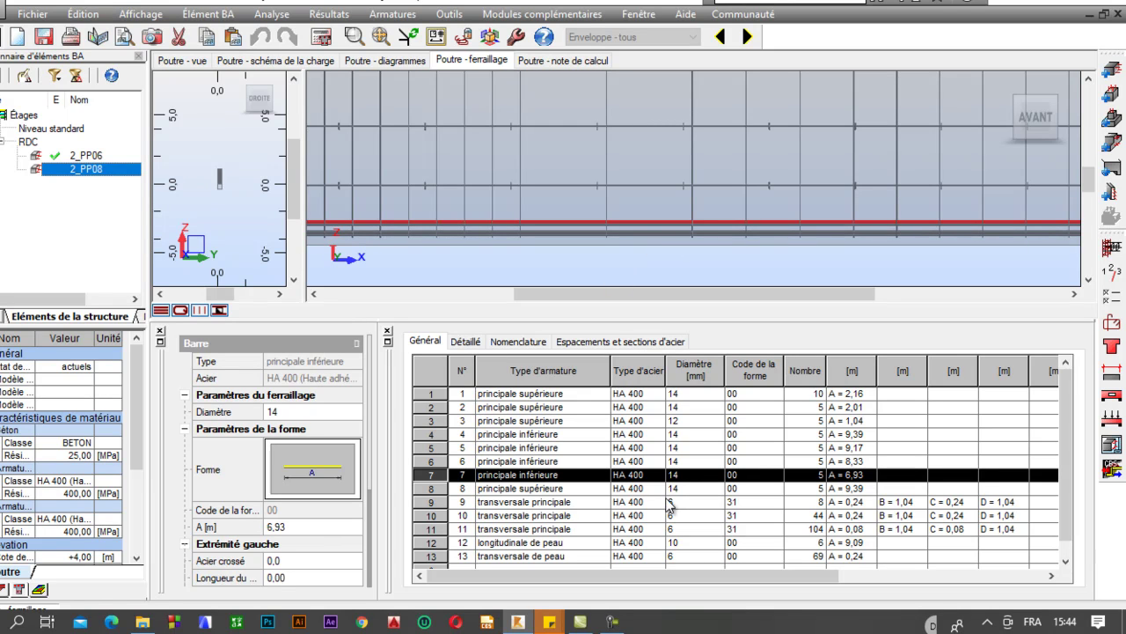
pyautogui.scroll(-4, 608, 212)
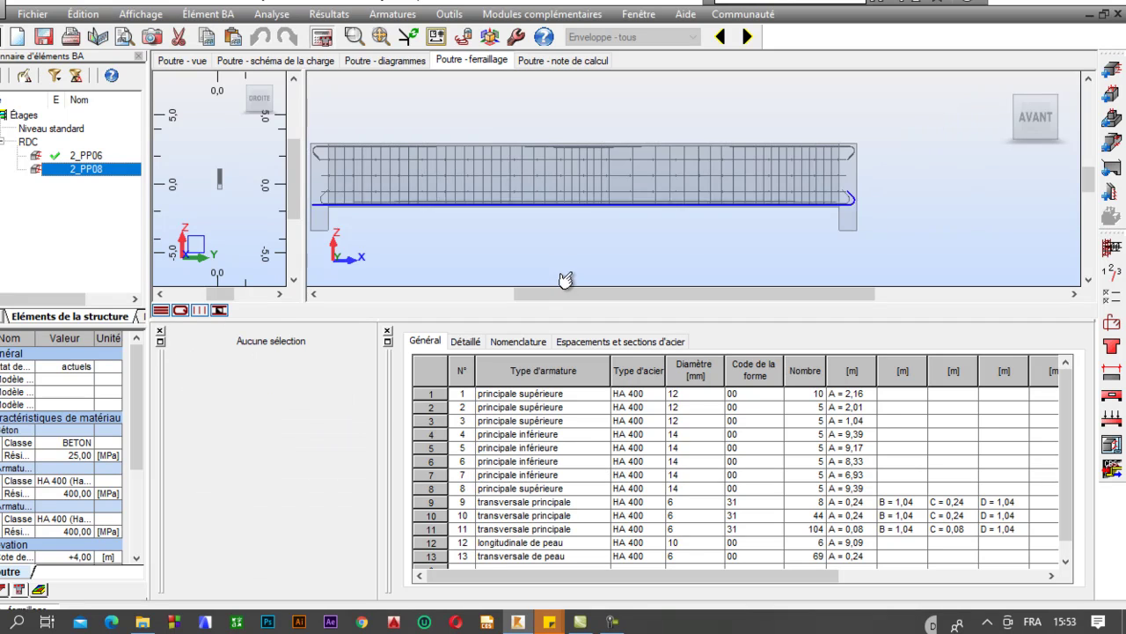
# - Examine the layers of bottom bars and top bars along the beam elevation
pyautogui.scroll(-4, 590, 176)
pyautogui.scroll(4, 528, 163)
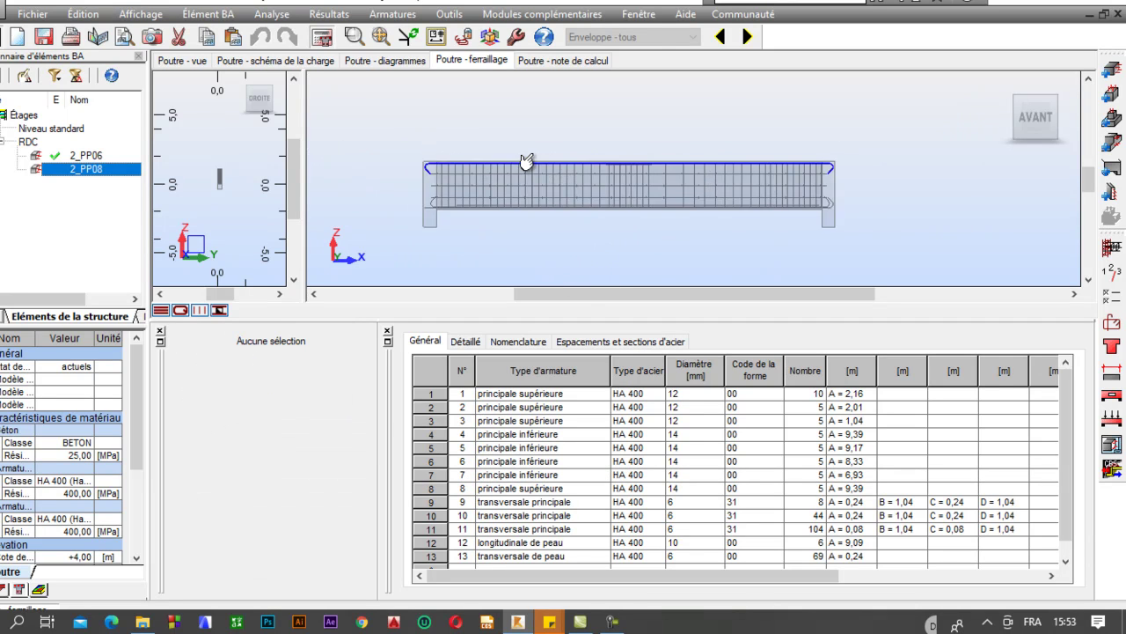
pyautogui.scroll(-1, 527, 163)
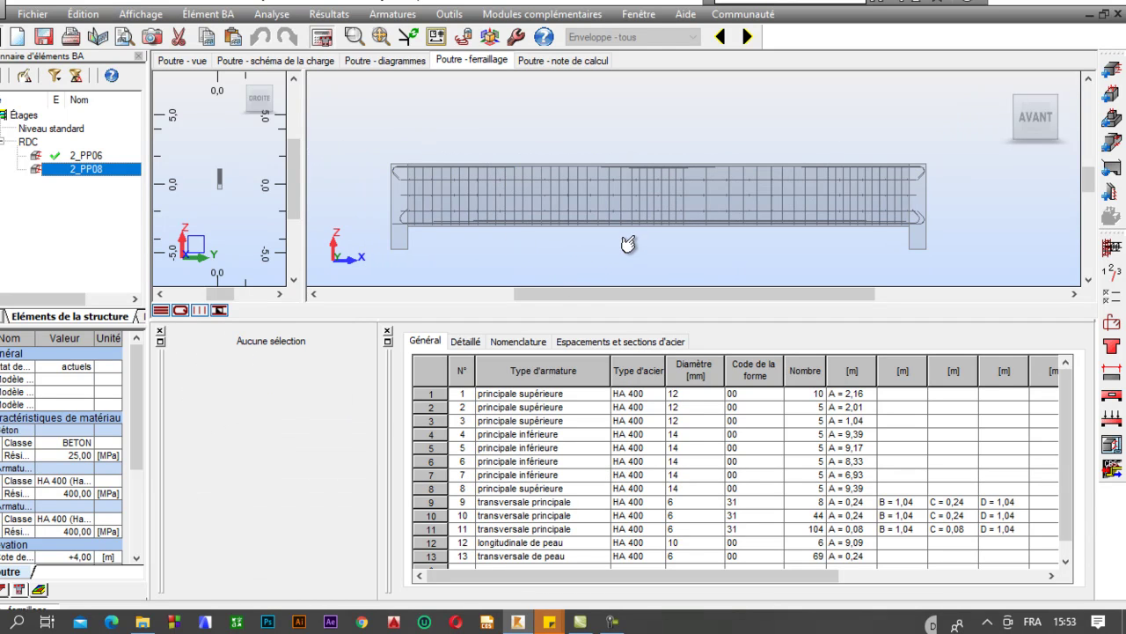
pyautogui.scroll(2, 636, 228)
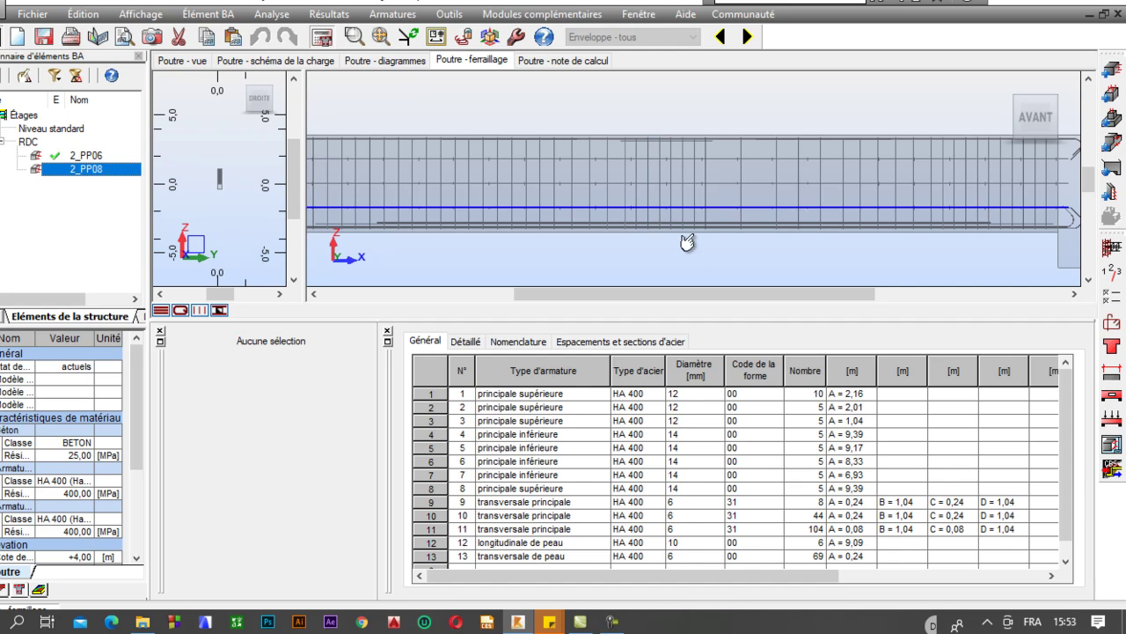
pyautogui.scroll(3, 608, 176)
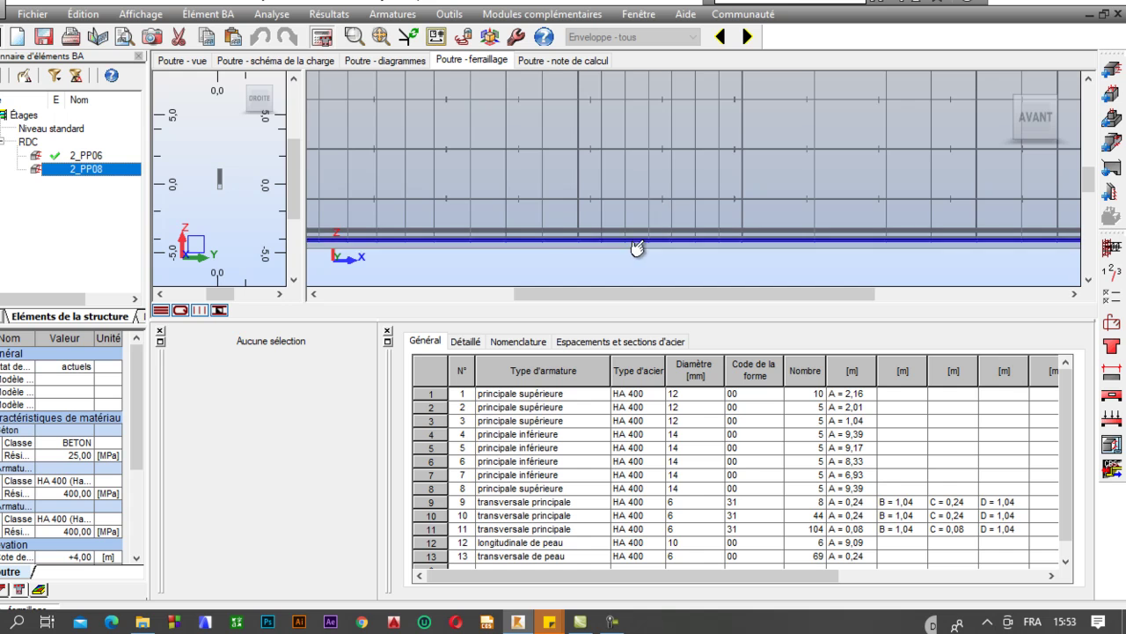
pyautogui.scroll(1, 639, 244)
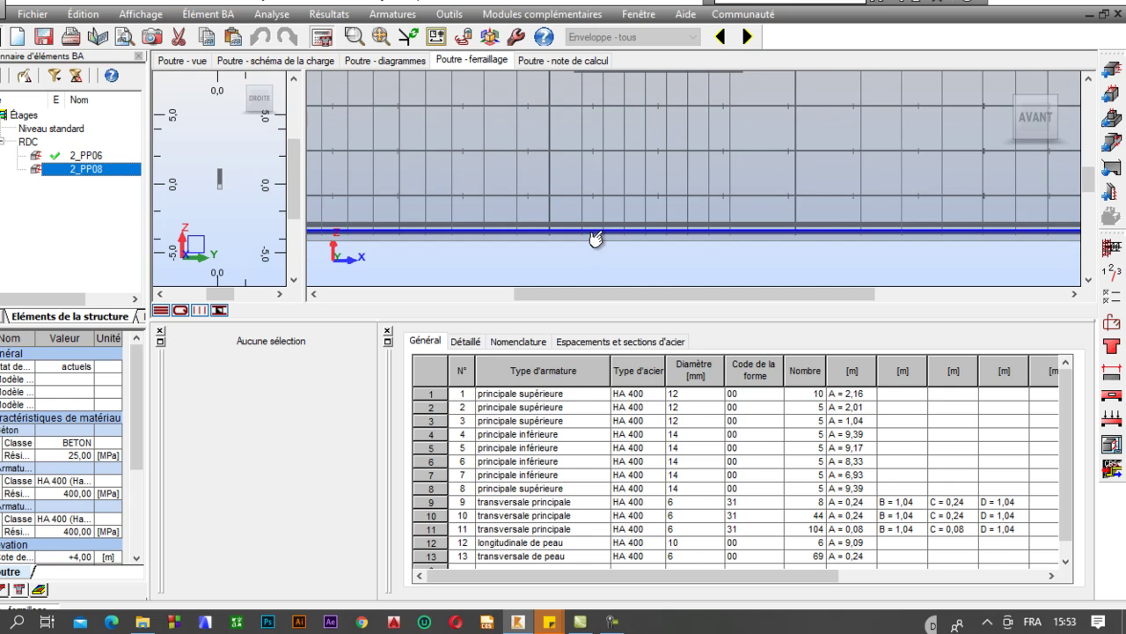
pyautogui.scroll(2, 604, 218)
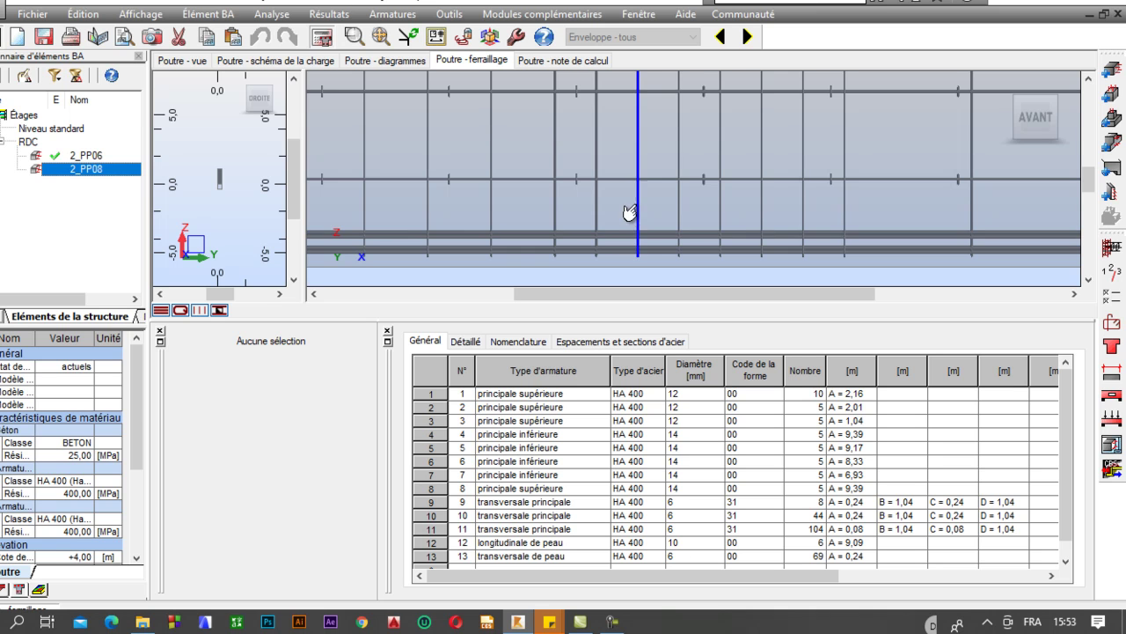
pyautogui.scroll(-1, 590, 220)
pyautogui.scroll(1, 542, 264)
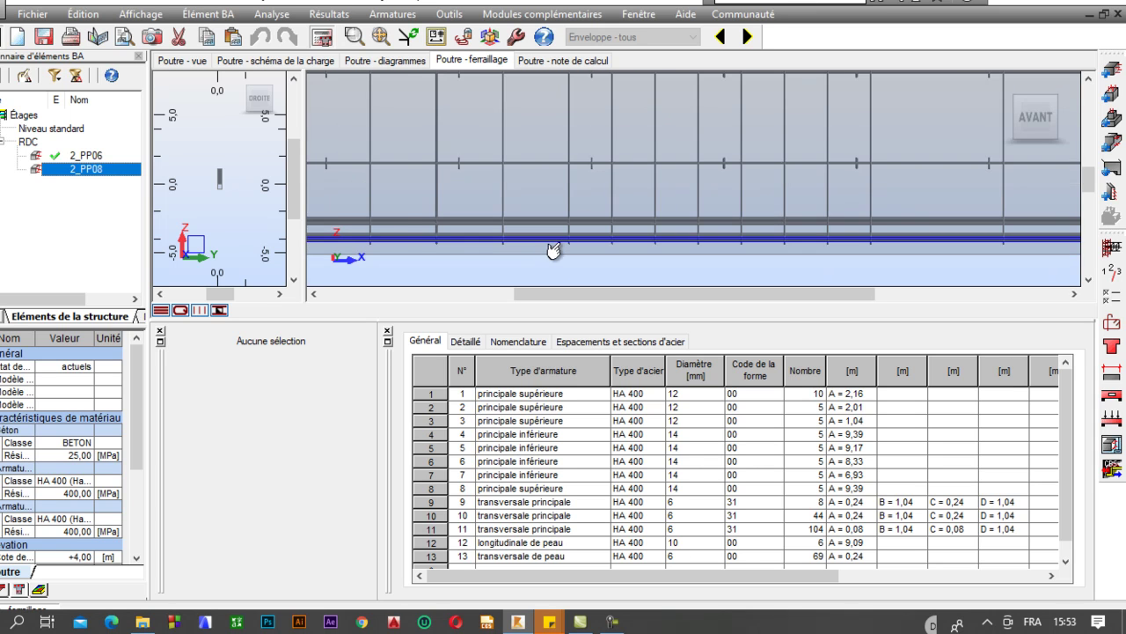
pyautogui.scroll(2, 553, 251)
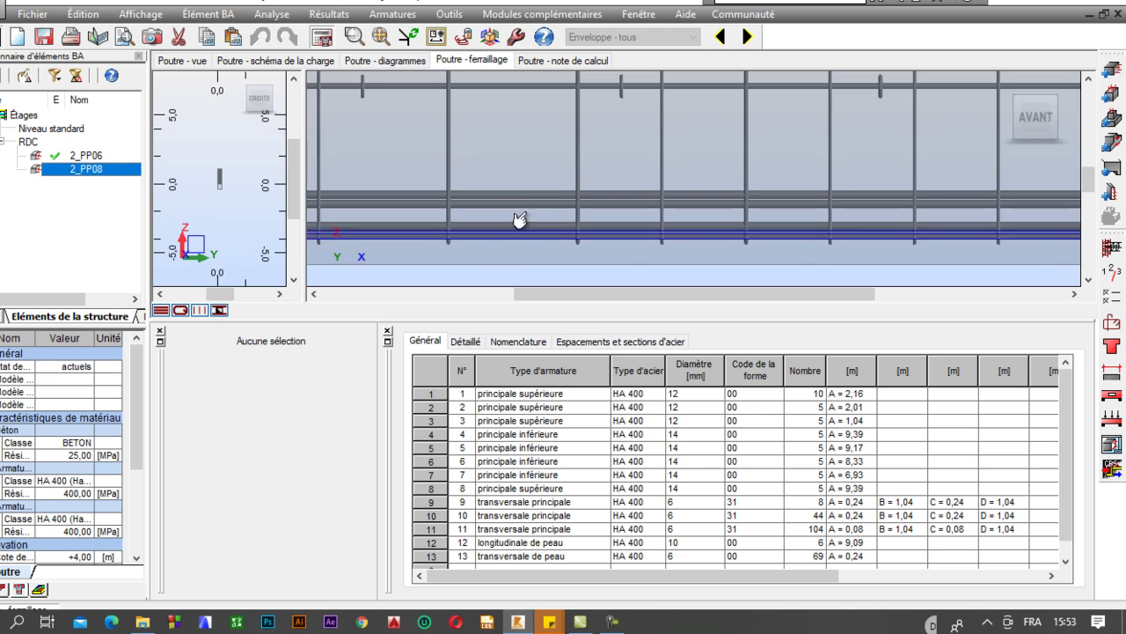
pyautogui.scroll(-3, 519, 220)
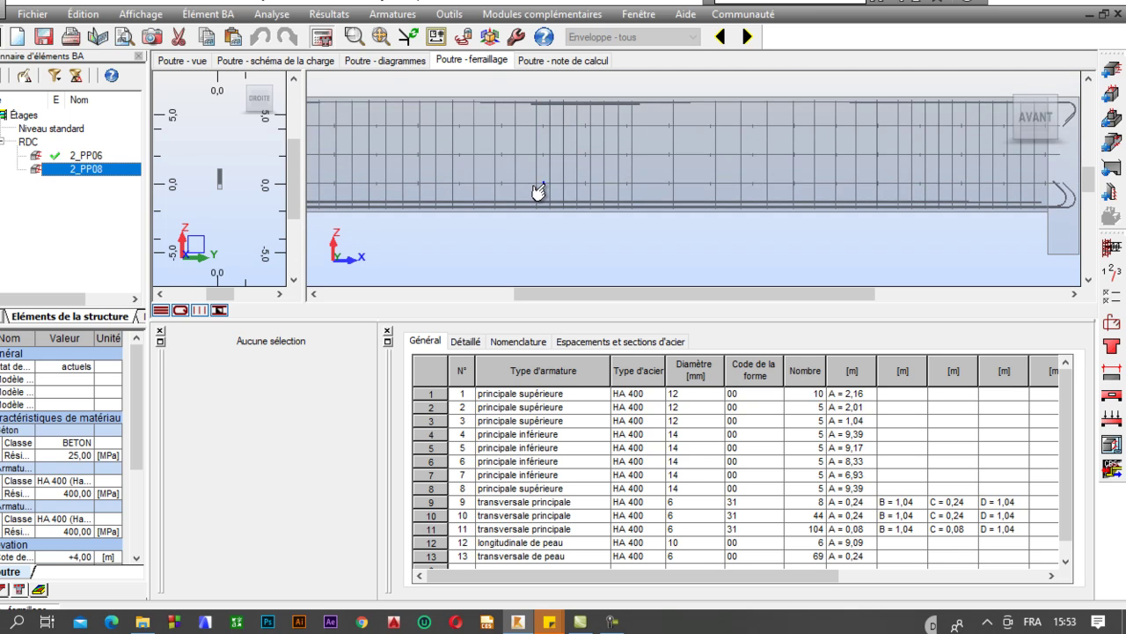
pyautogui.scroll(2, 539, 192)
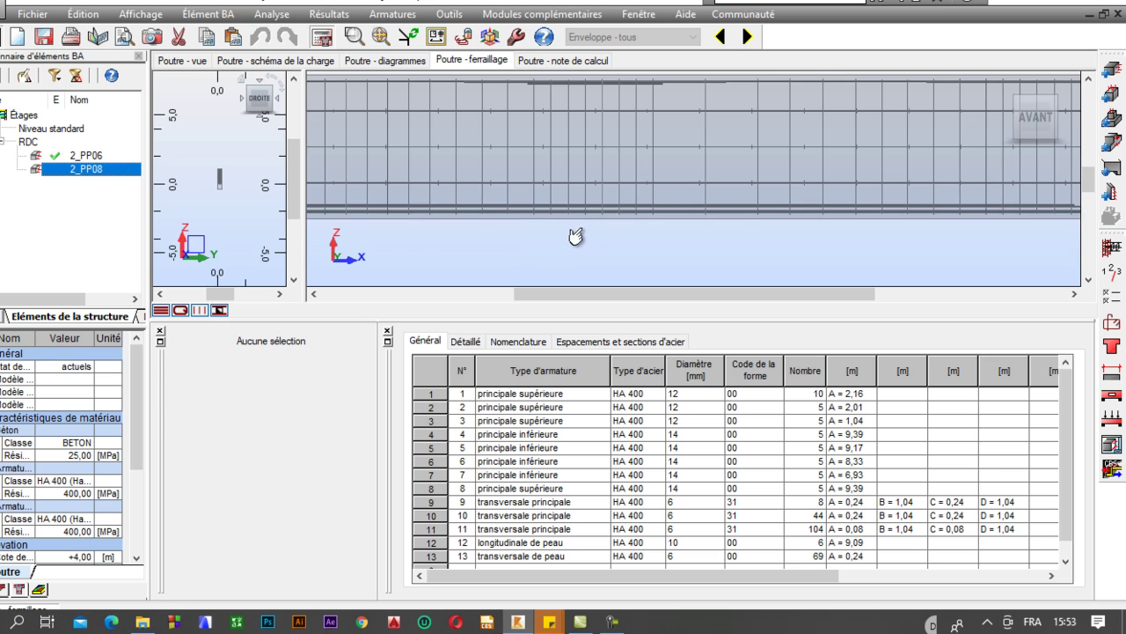
pyautogui.scroll(-2, 574, 236)
pyautogui.scroll(3, 568, 236)
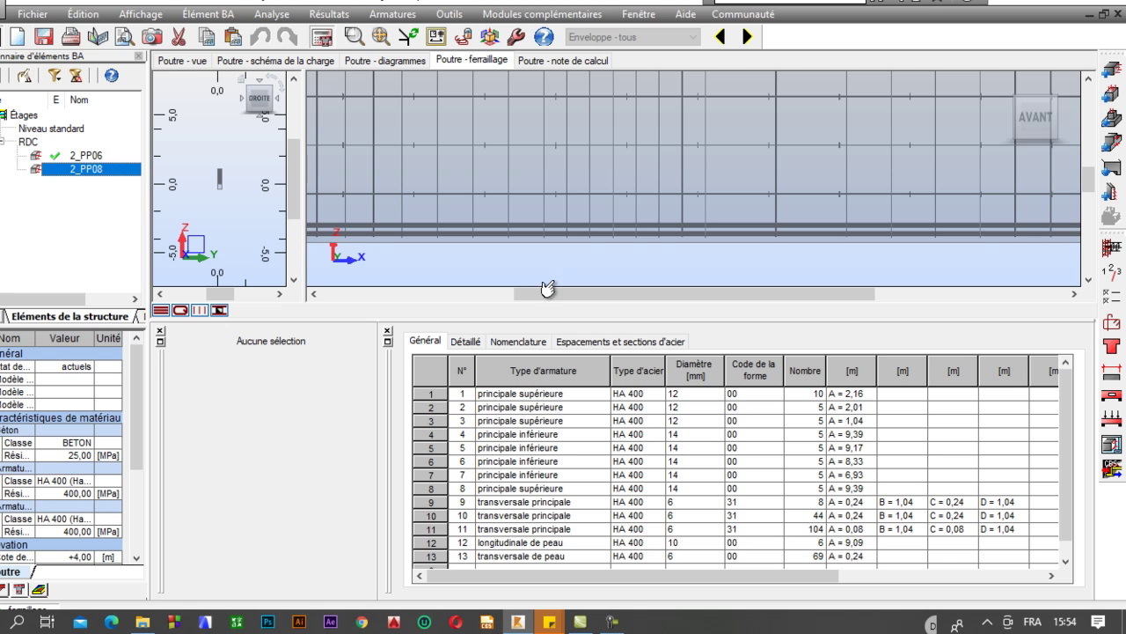
pyautogui.scroll(-3, 536, 251)
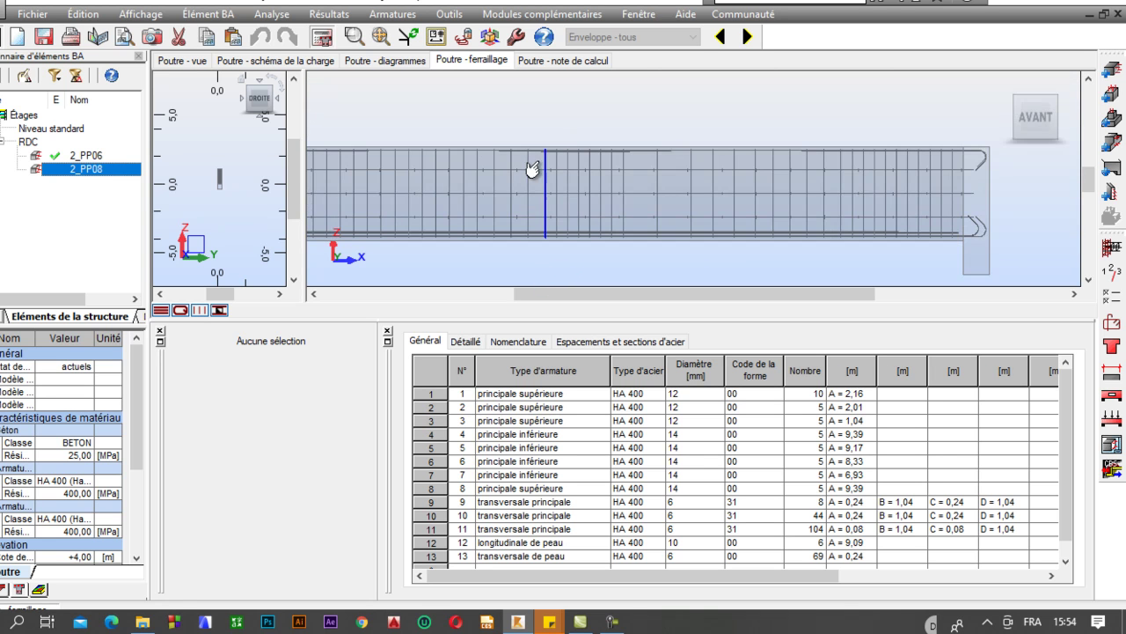
pyautogui.scroll(4, 550, 180)
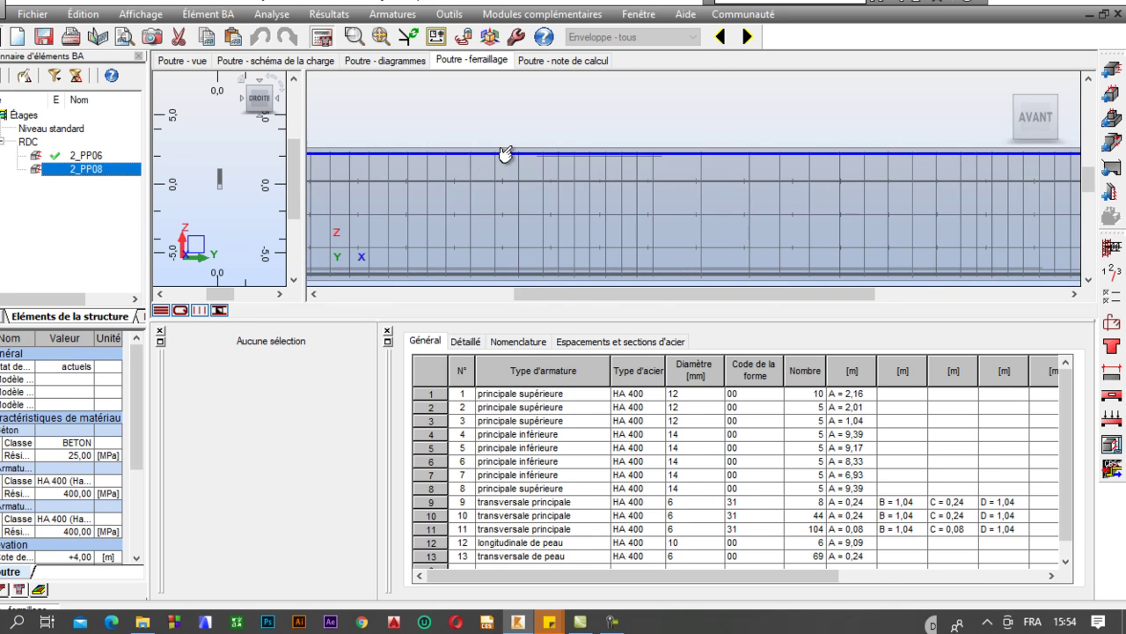
pyautogui.scroll(3, 502, 156)
pyautogui.scroll(-3, 550, 151)
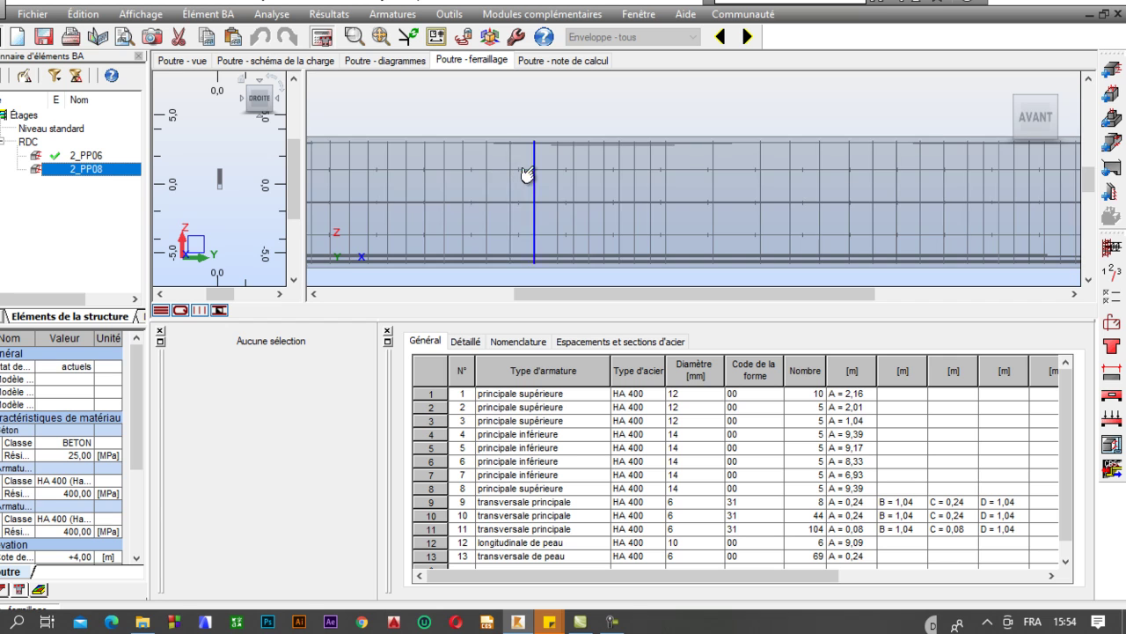
pyautogui.scroll(-2, 528, 176)
pyautogui.scroll(-2, 551, 183)
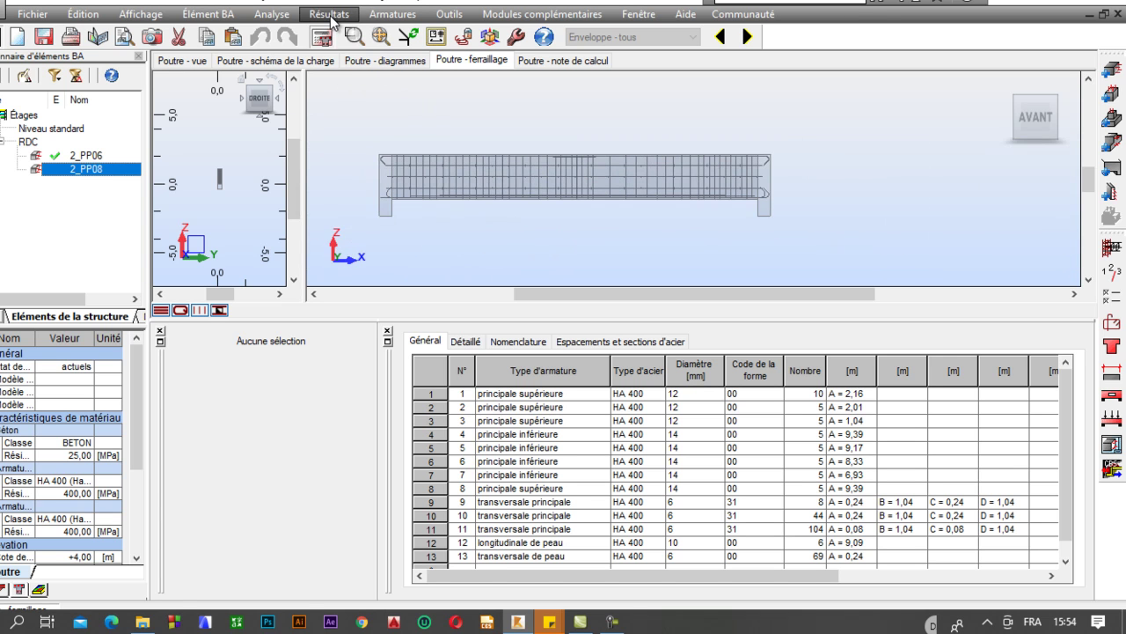
pyautogui.click(396, 16)
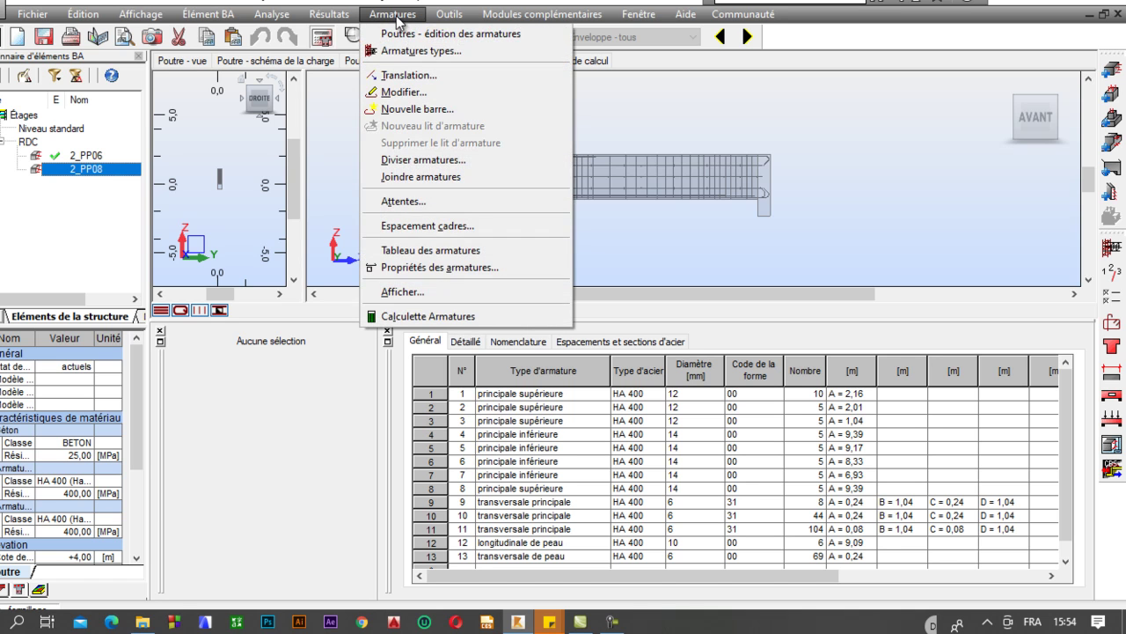
pyautogui.moveTo(360, 76); pyautogui.dragTo(665, 221)
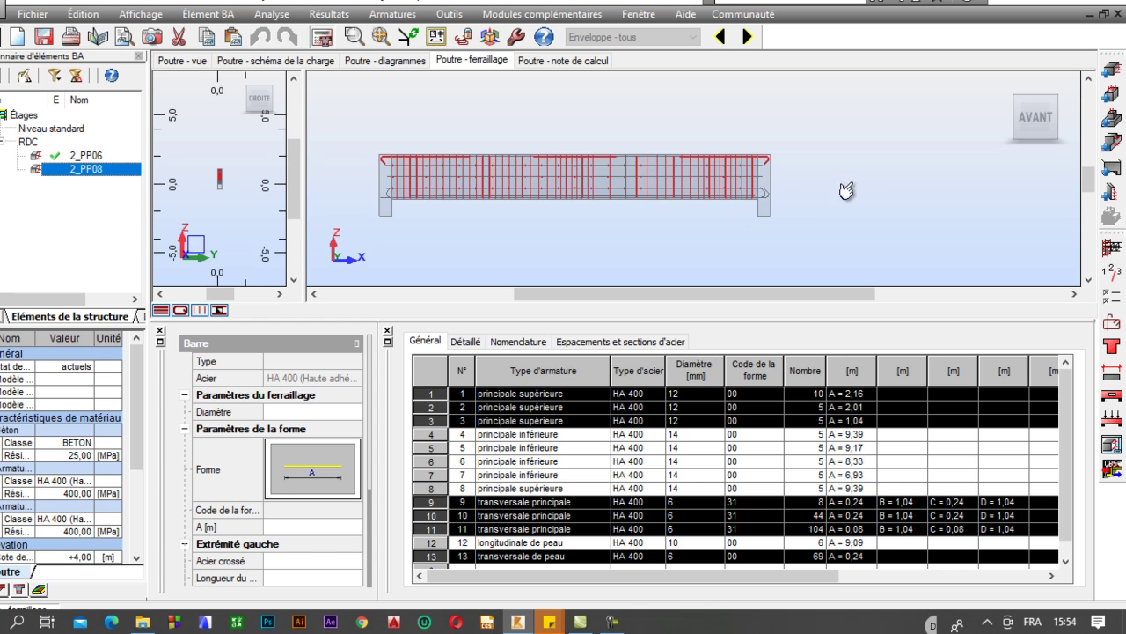
pyautogui.click(620, 131)
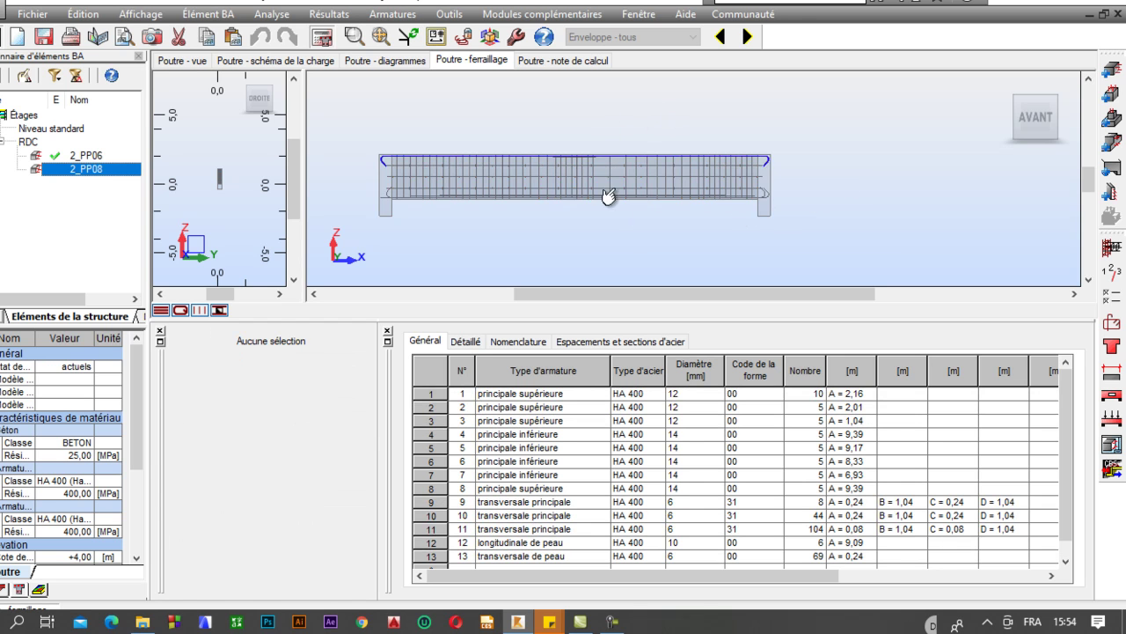
# - Add a new reinforcement layer based on the 6.93 m bottom bars (row 7)
pyautogui.scroll(3, 597, 216)
pyautogui.scroll(2, 593, 206)
pyautogui.scroll(-3, 608, 174)
pyautogui.scroll(3, 563, 165)
pyautogui.scroll(-1, 611, 183)
pyautogui.scroll(-2, 611, 183)
pyautogui.scroll(3, 561, 170)
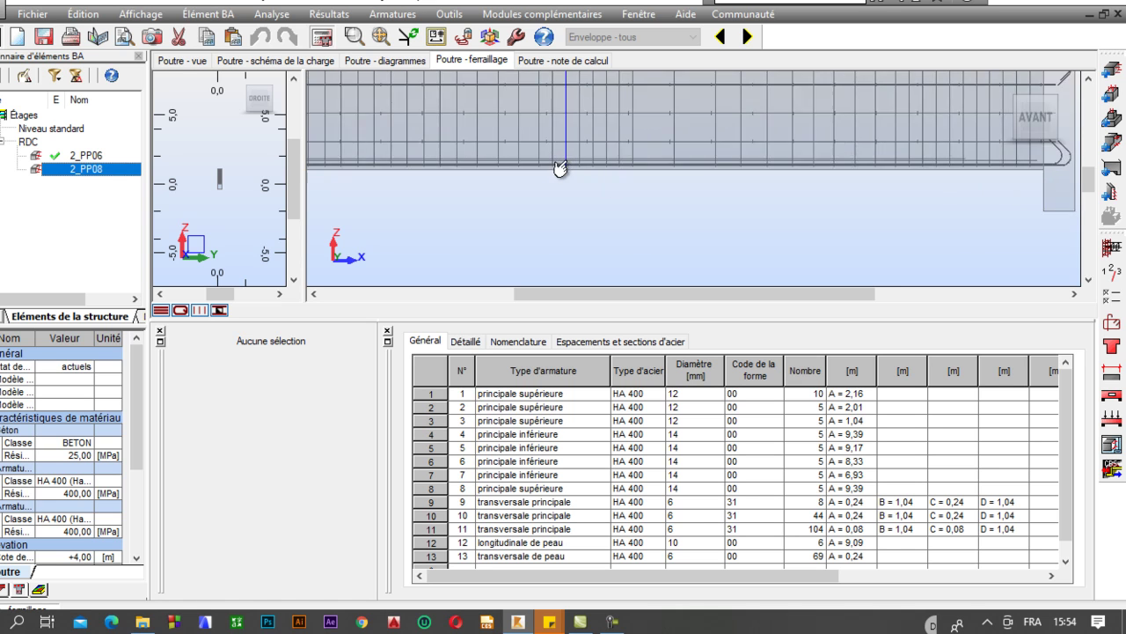
pyautogui.scroll(-3, 588, 181)
pyautogui.scroll(-2, 515, 185)
pyautogui.scroll(4, 465, 181)
pyautogui.scroll(3, 471, 176)
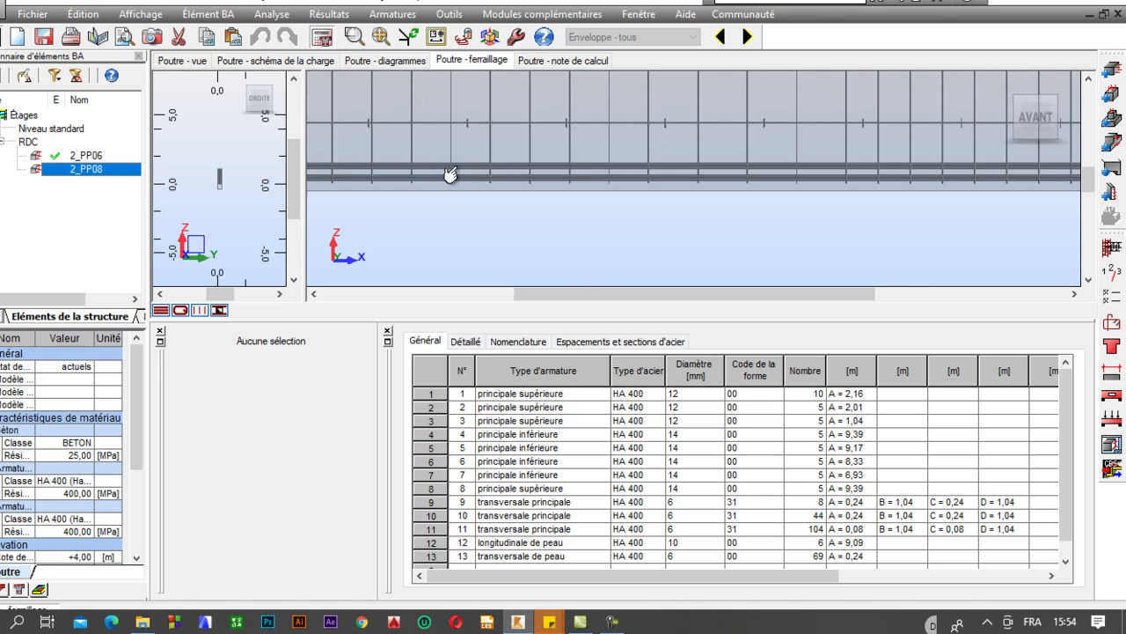
pyautogui.click(479, 167)
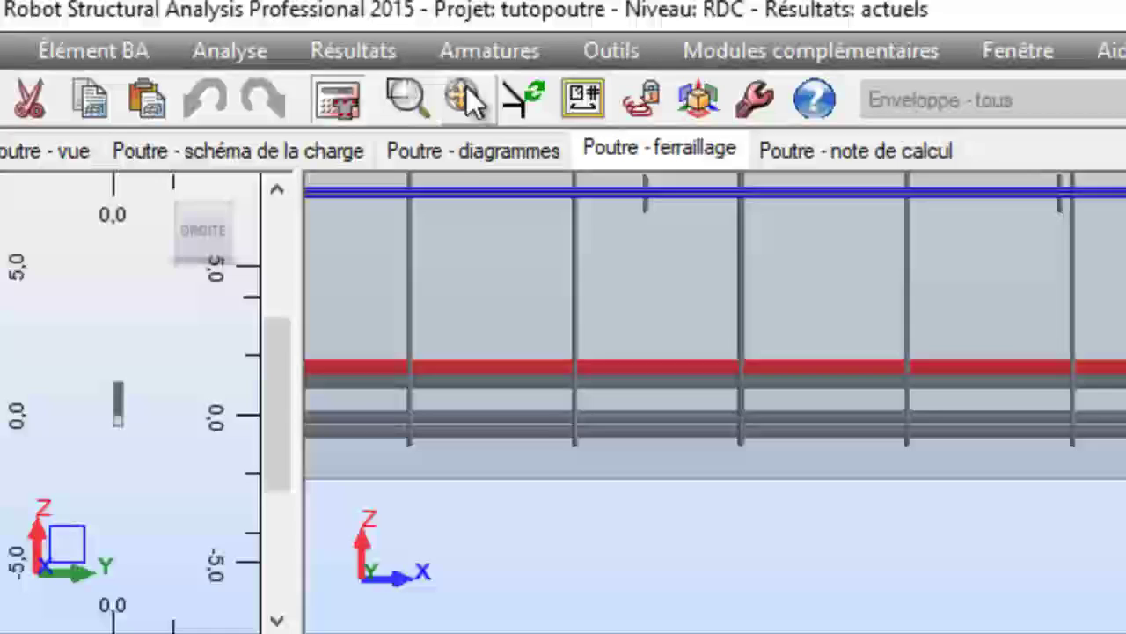
pyautogui.click(468, 54)
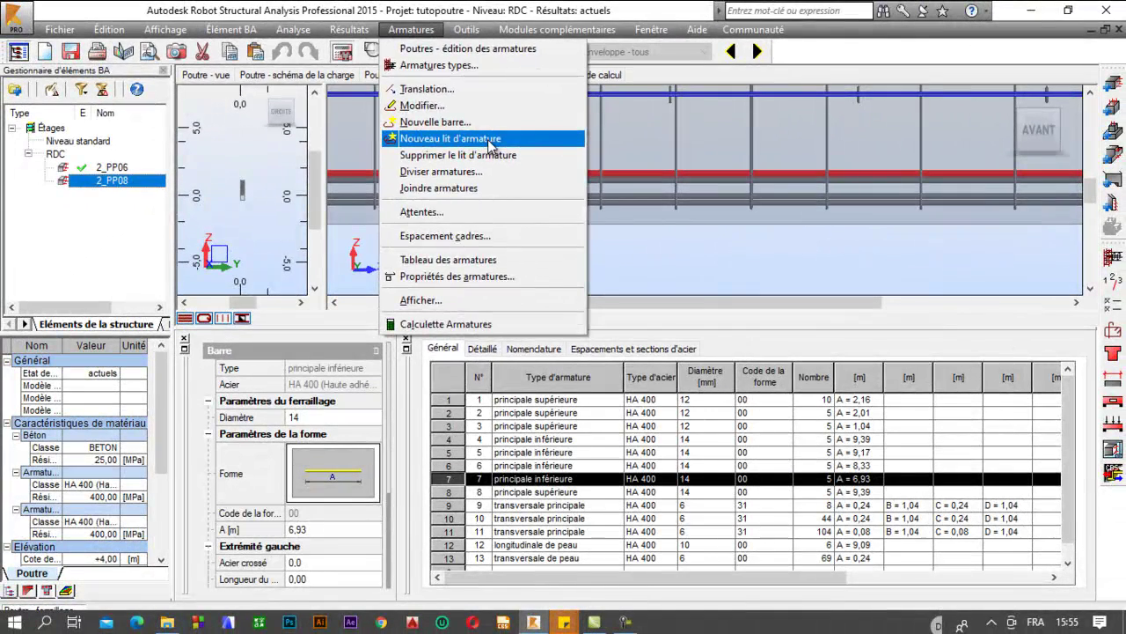
pyautogui.click(490, 142)
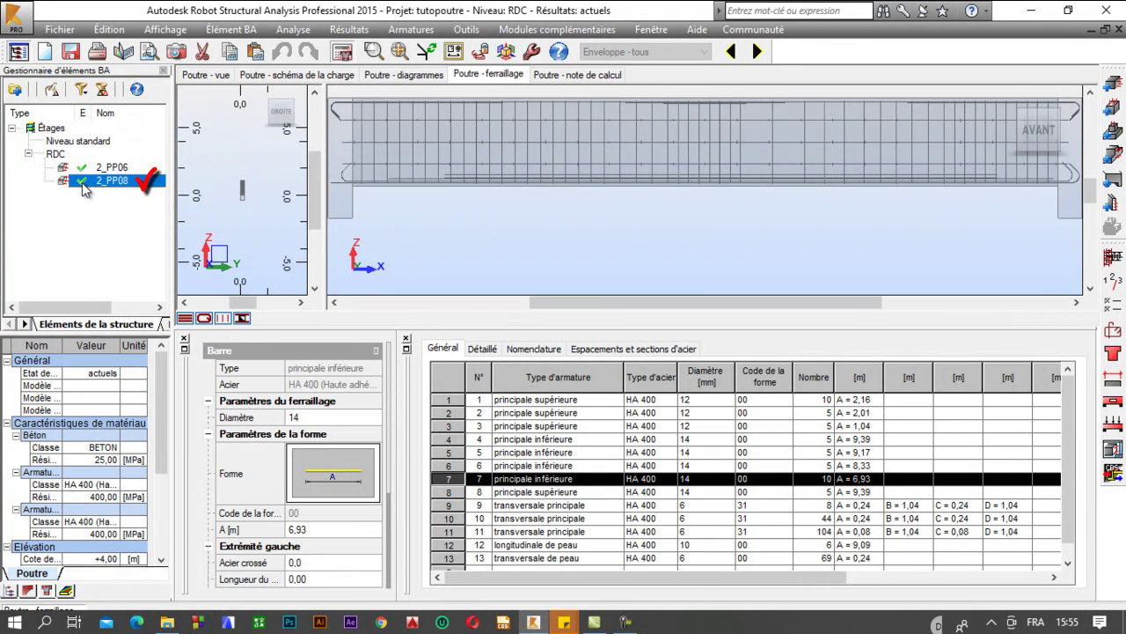
# - Inspect the bottom bar layers up close and check the parameters of the 9.17 m bars (row 5)
pyautogui.scroll(4, 847, 190)
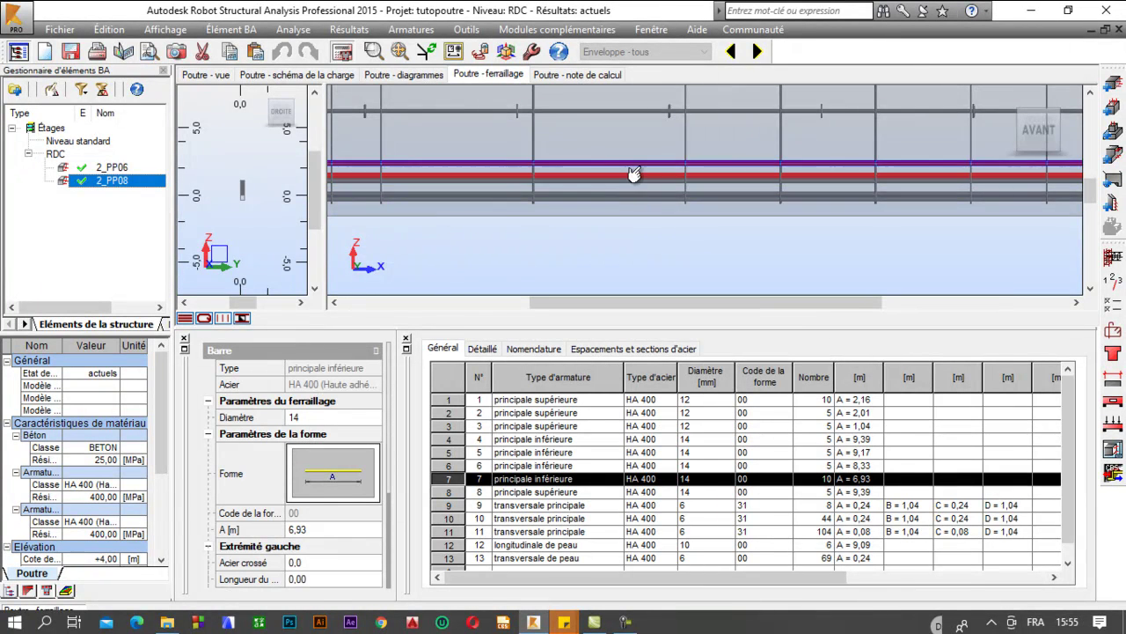
pyautogui.scroll(3, 628, 187)
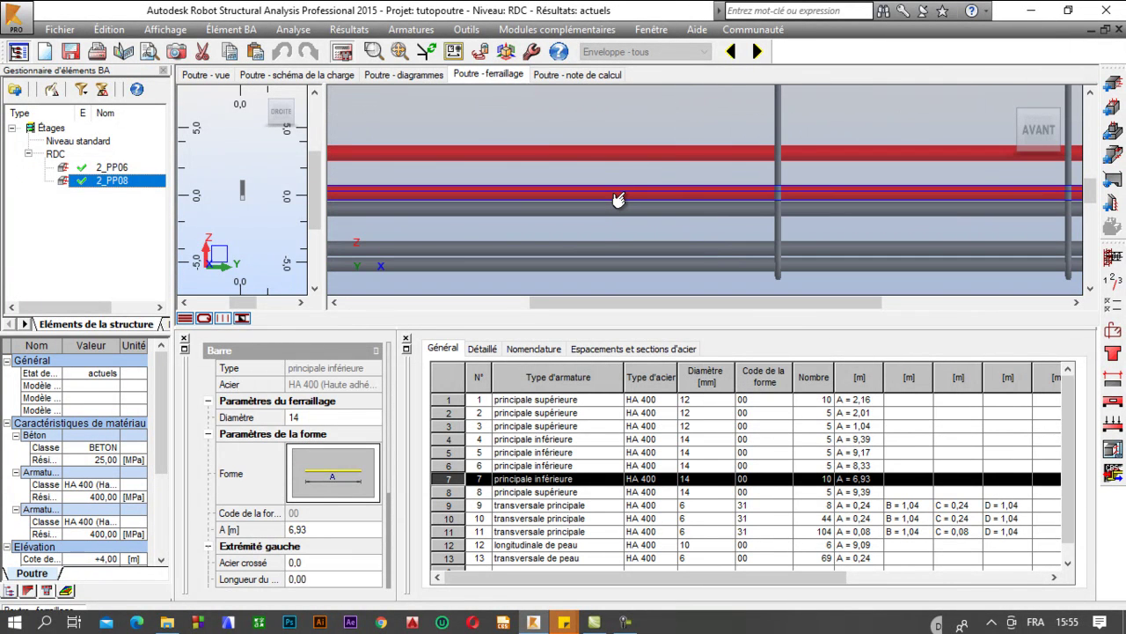
pyautogui.click(559, 254)
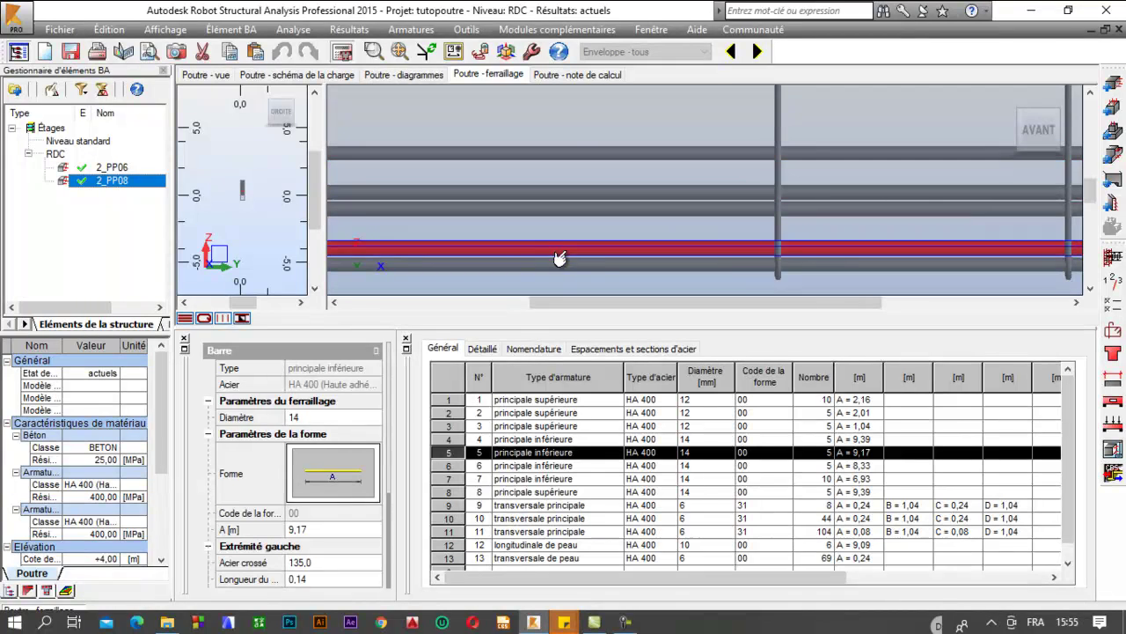
pyautogui.click(411, 29)
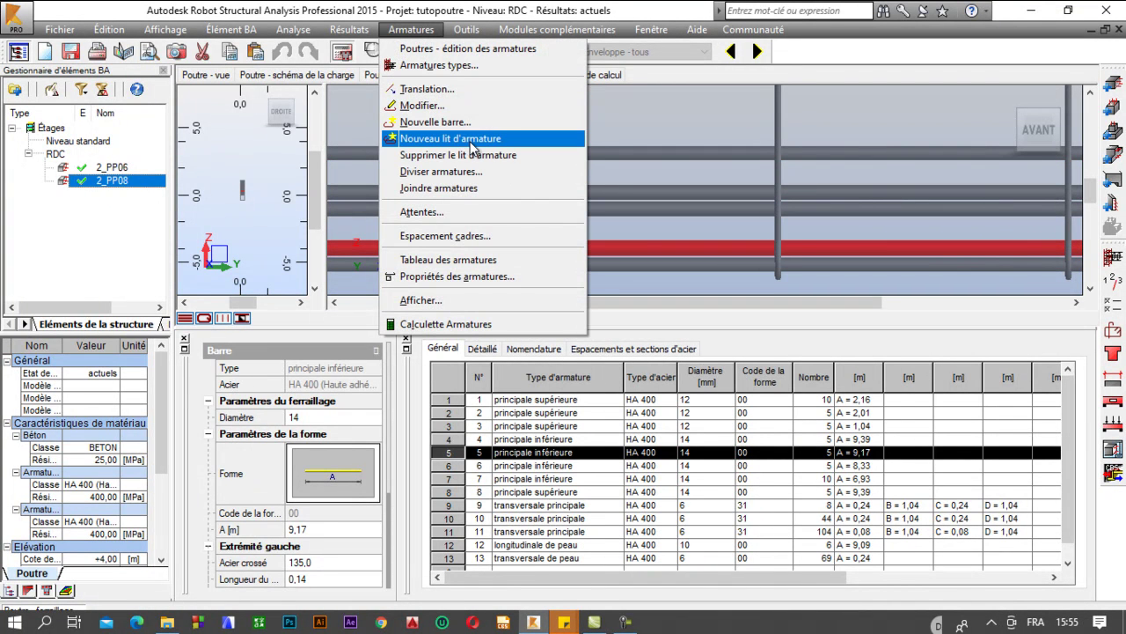
pyautogui.click(662, 252)
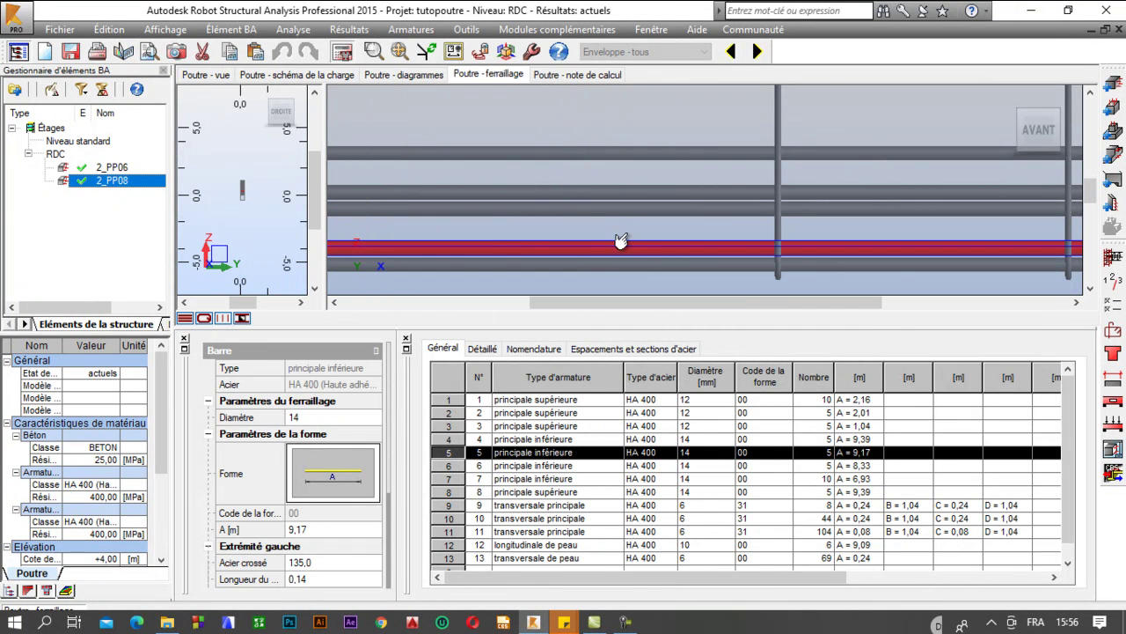
# - Select the 6.93 m bottom bars (row 7) and review the translation and bar division settings without applying them
pyautogui.scroll(-2, 615, 244)
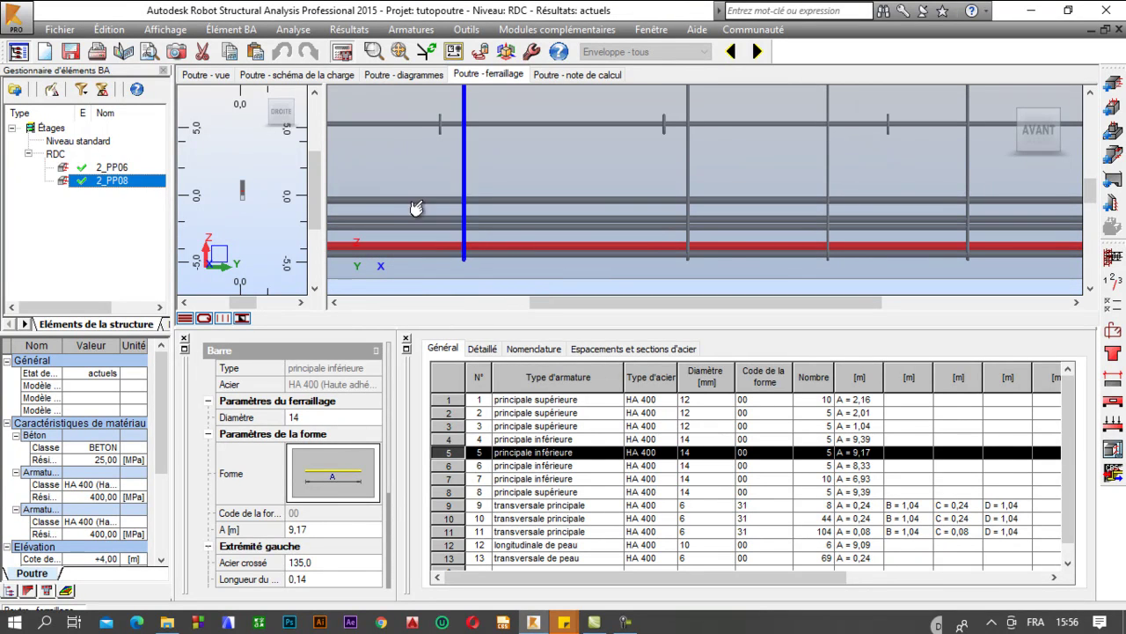
pyautogui.click(560, 205)
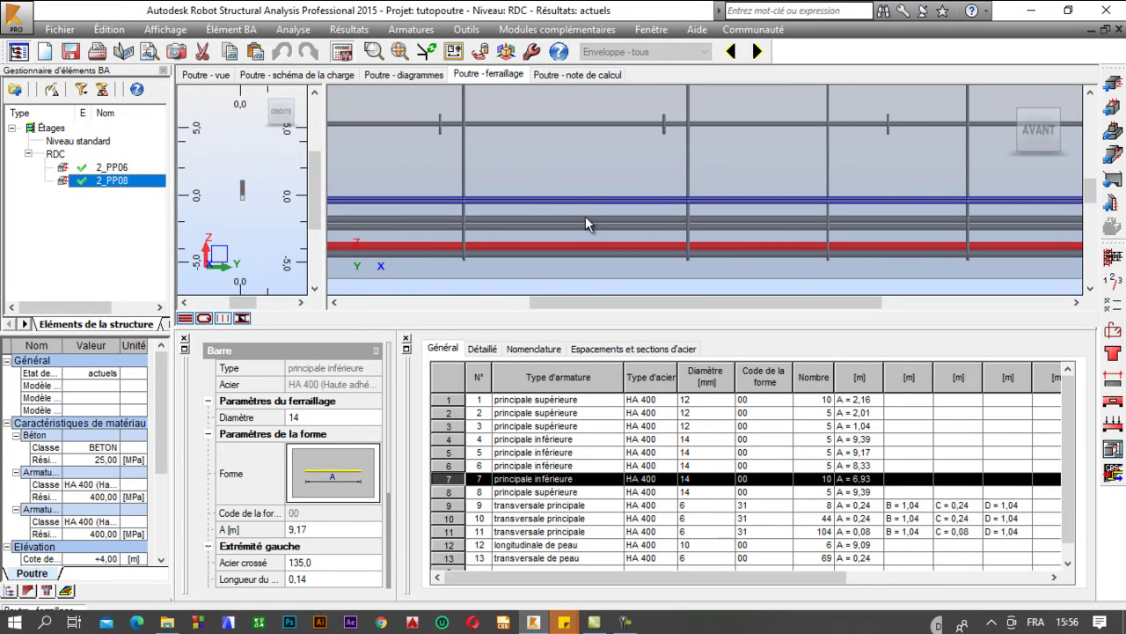
pyautogui.click(417, 35)
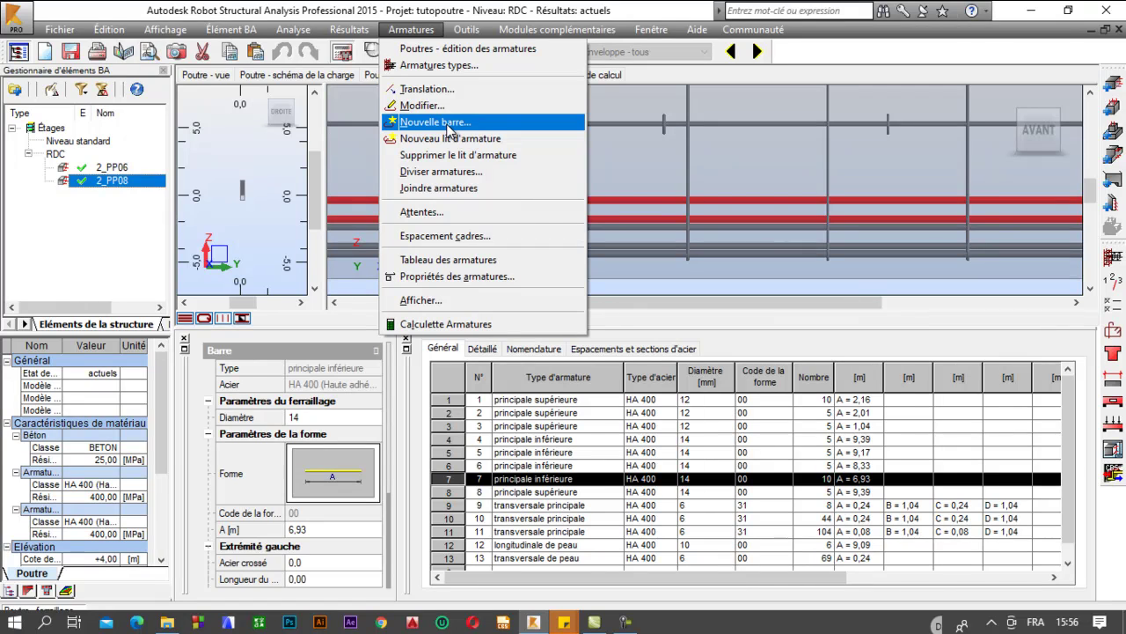
pyautogui.click(482, 90)
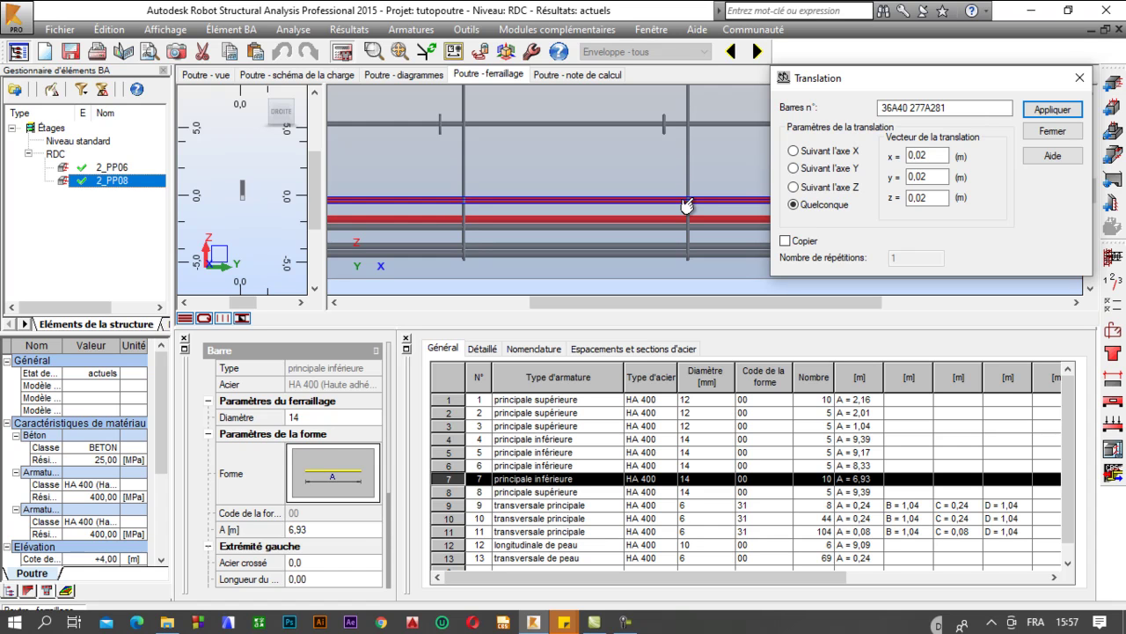
pyautogui.click(1080, 80)
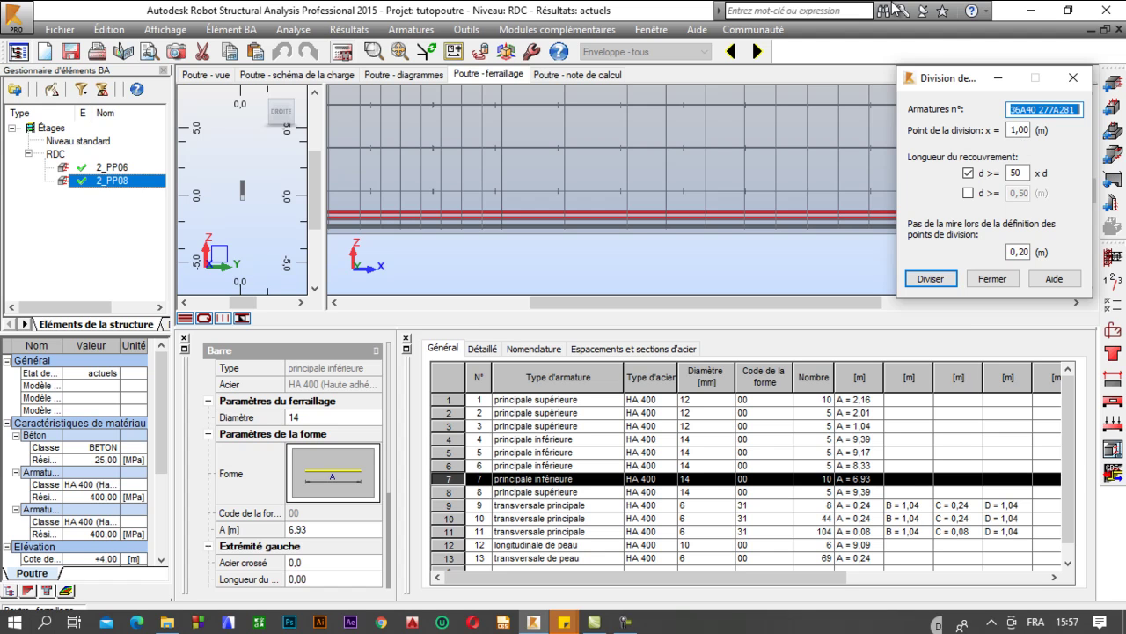
pyautogui.click(406, 30)
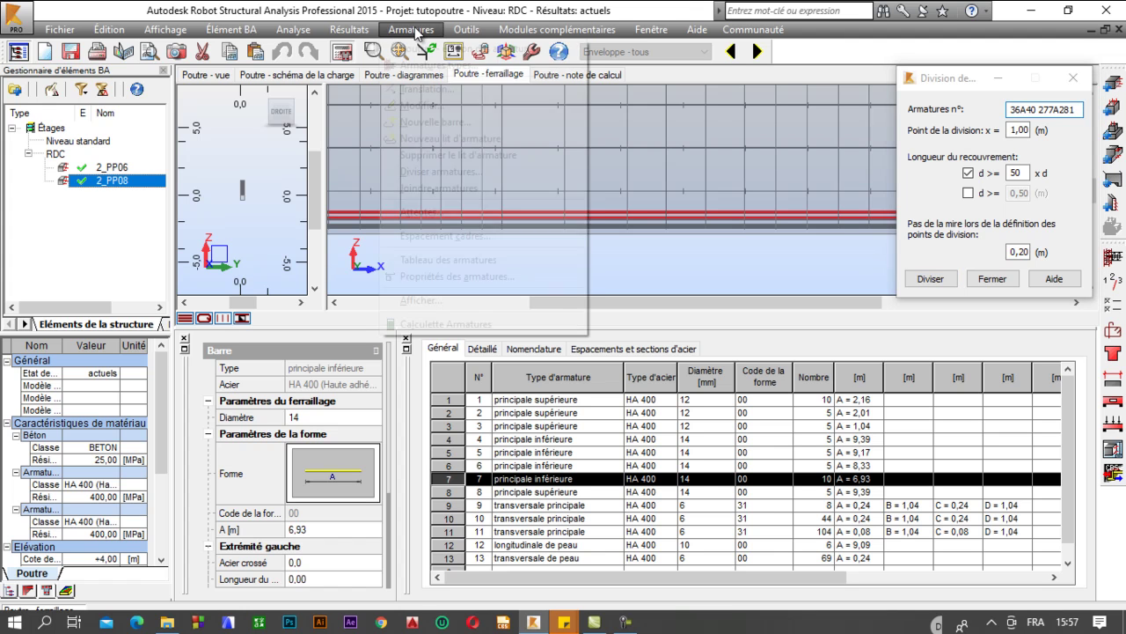